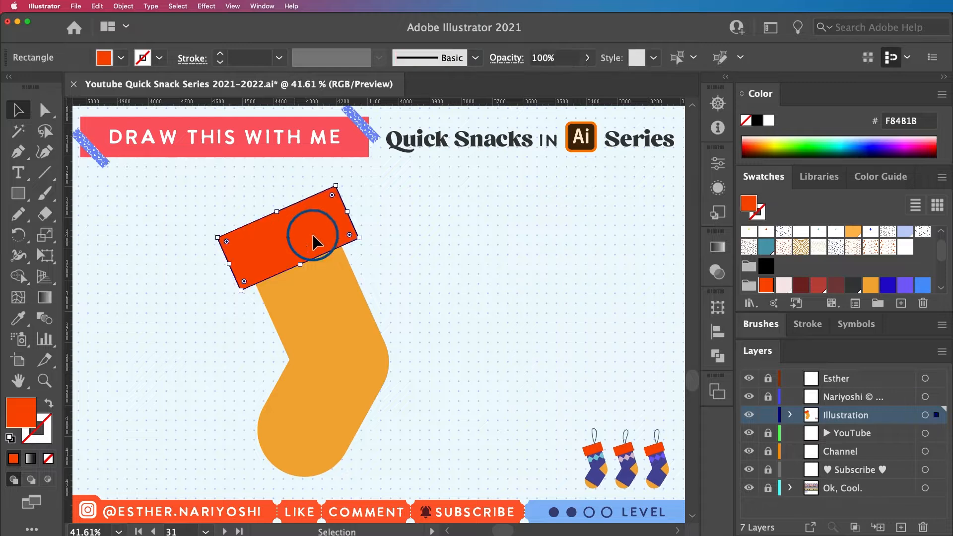
# - Nudge the red cuff rectangle slightly sideways to centre it over the stocking's leg
pyautogui.click(430, 269)
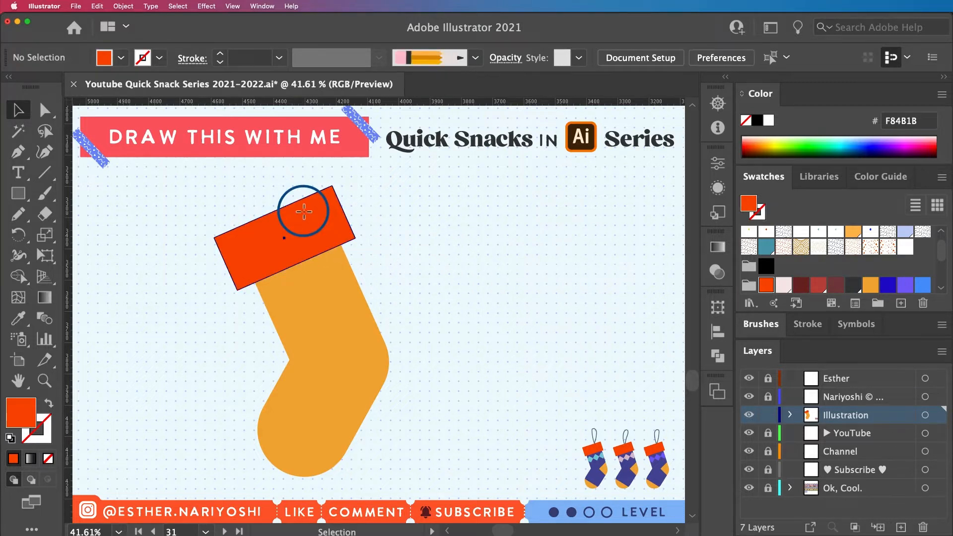
pyautogui.click(304, 214)
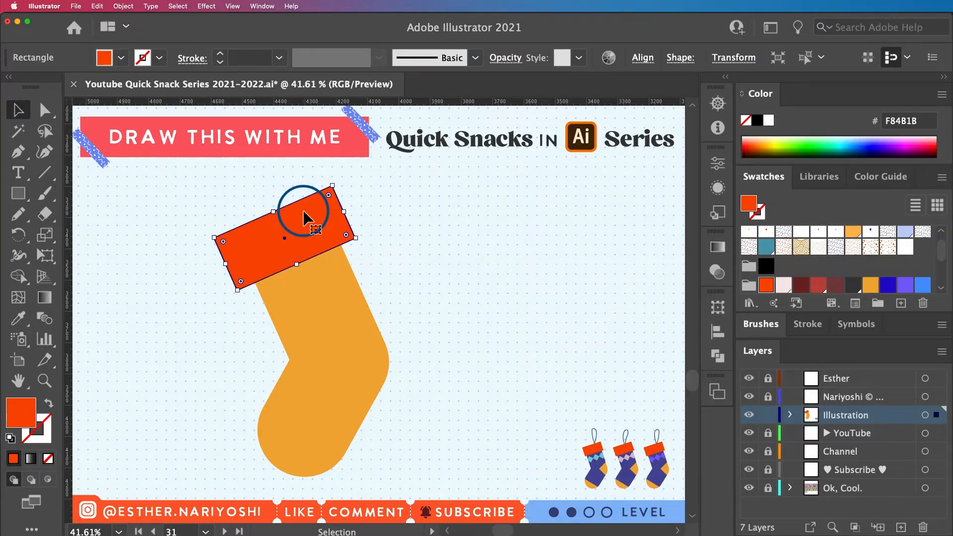
pyautogui.moveTo(303, 211); pyautogui.dragTo(305, 211)
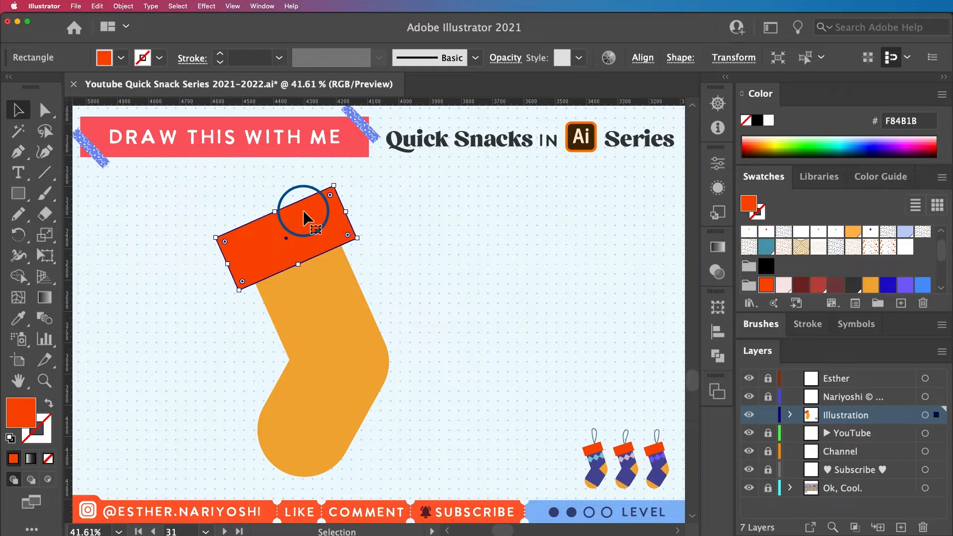
pyautogui.click(355, 472)
# - Scale the whole stocking down proportionally with Free Transform and move it toward the middle of the artboard
pyautogui.press('\\')
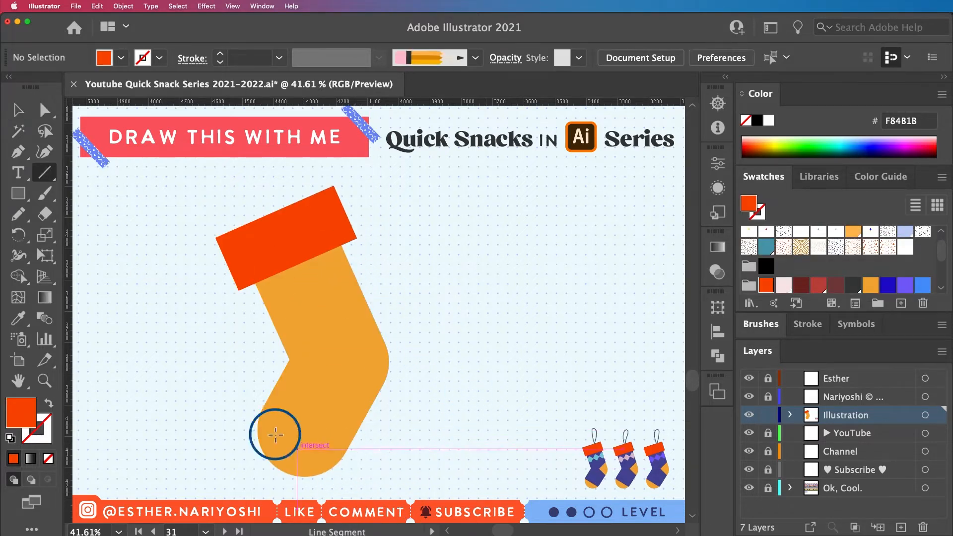
pyautogui.press('v')
pyautogui.moveTo(442, 422); pyautogui.dragTo(284, 210)
pyautogui.press('e')
pyautogui.moveTo(389, 186); pyautogui.dragTo(345, 260)
pyautogui.moveTo(320, 369); pyautogui.dragTo(401, 338)
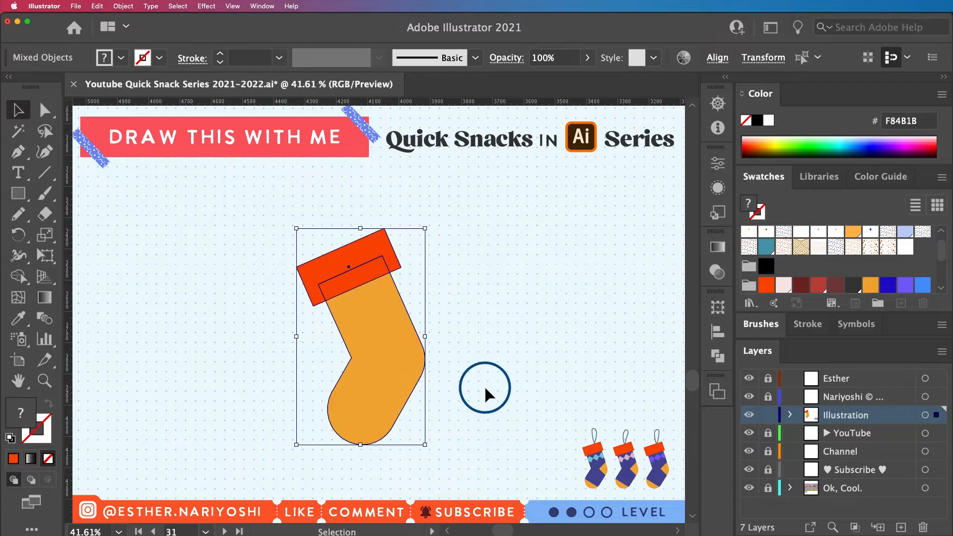
pyautogui.press('v')
pyautogui.click(483, 385)
# - Draw a diagonal line across the stocking's toe, extending past both edges, and give it the dark slate-blue stroke swatch
pyautogui.press('\\')
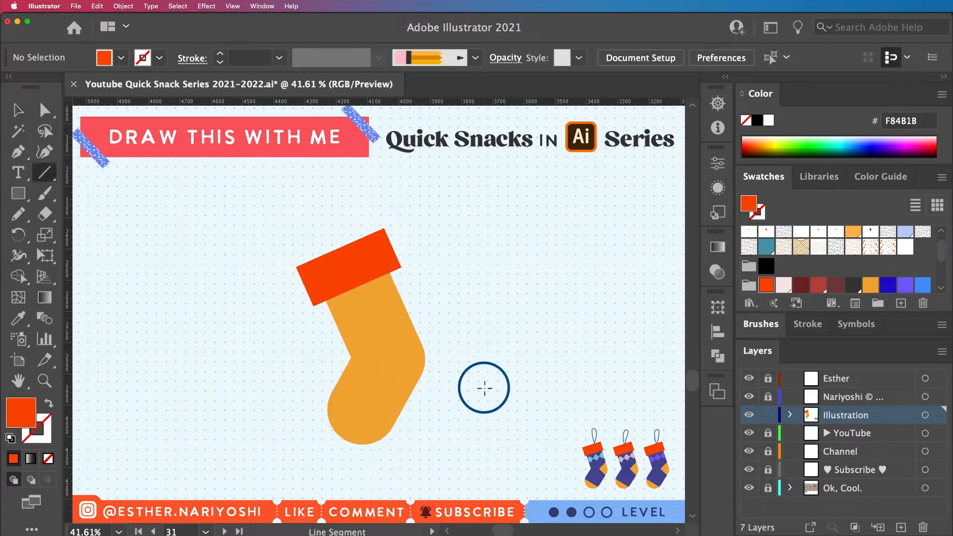
pyautogui.moveTo(312, 386); pyautogui.dragTo(426, 468)
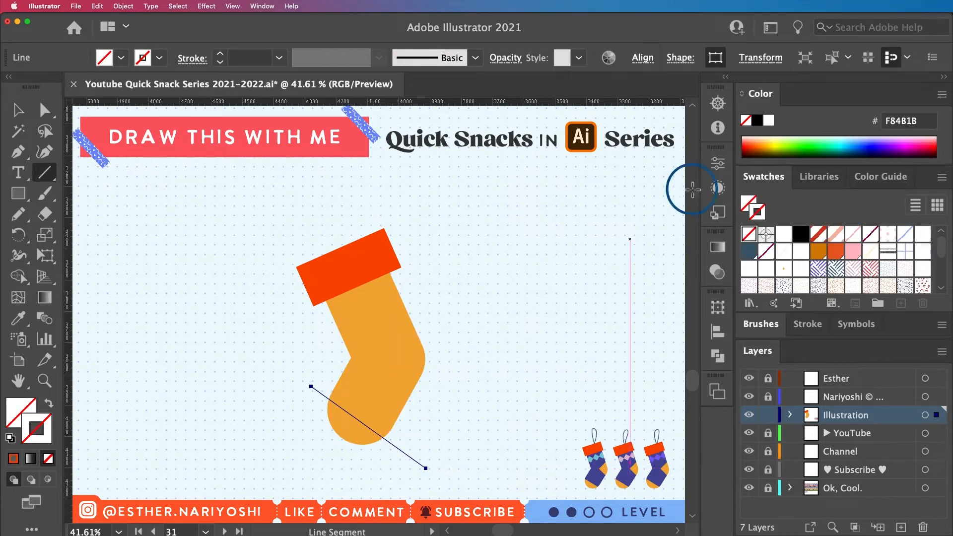
pyautogui.click(754, 254)
pyautogui.click(753, 254)
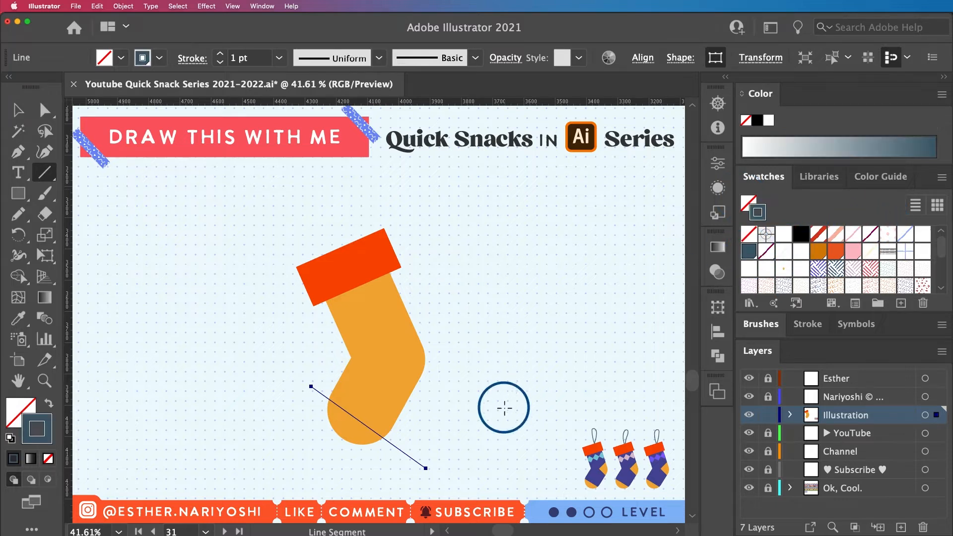
pyautogui.press('v')
pyautogui.click(476, 407)
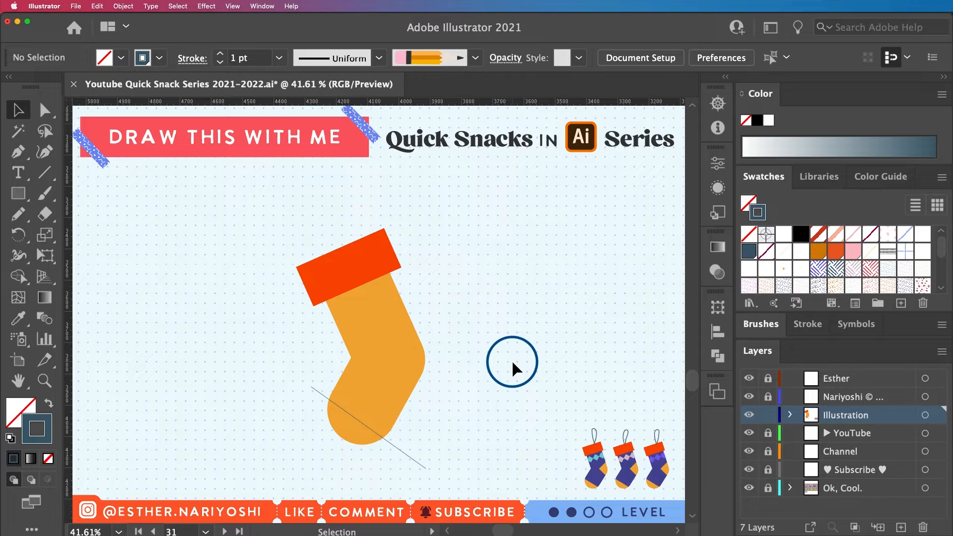
# - Draw an open V-shaped path with the Pen tool around the heel, its ends extending beyond the stocking's edge
pyautogui.press('p')
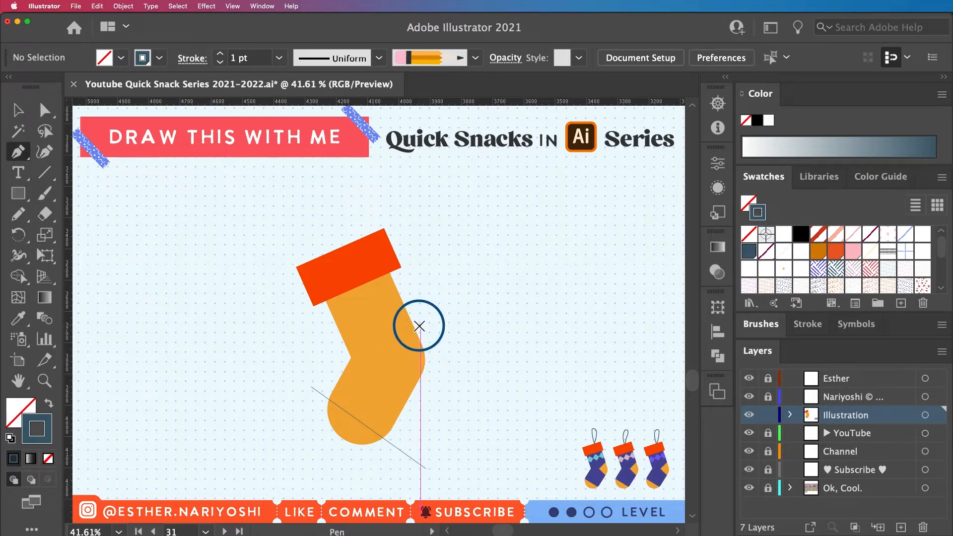
pyautogui.moveTo(420, 326); pyautogui.dragTo(388, 357)
pyautogui.click(391, 361)
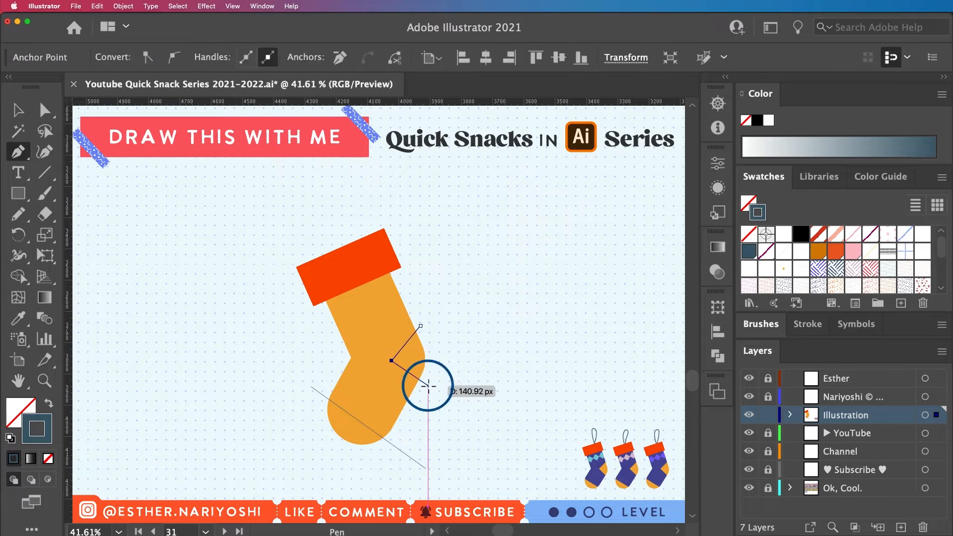
pyautogui.click(428, 385)
# - Split the yellow stocking shape along the toe line and heel path with the Pathfinder Divide operation
pyautogui.press('v')
pyautogui.keyDown('shift'); pyautogui.click(377, 359); pyautogui.keyUp('shift')
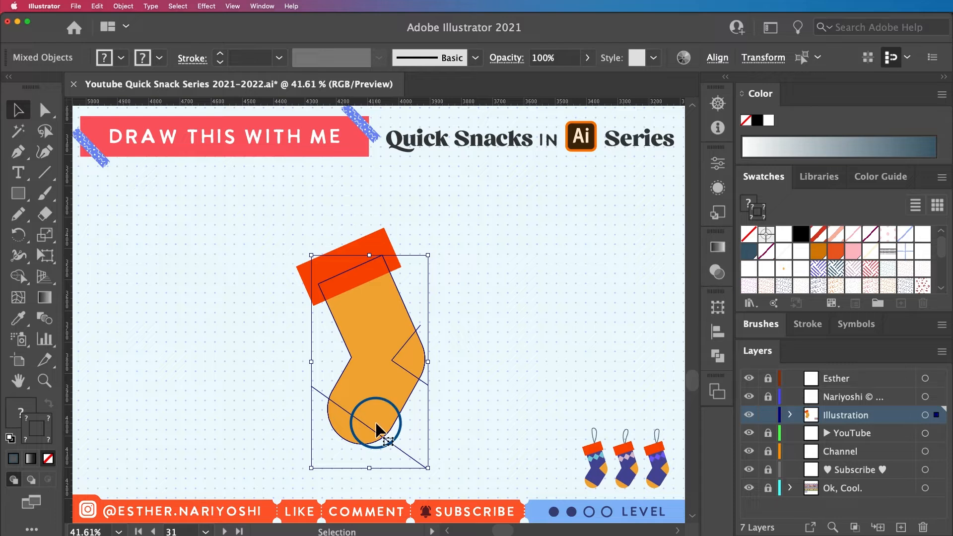
pyautogui.click(715, 355)
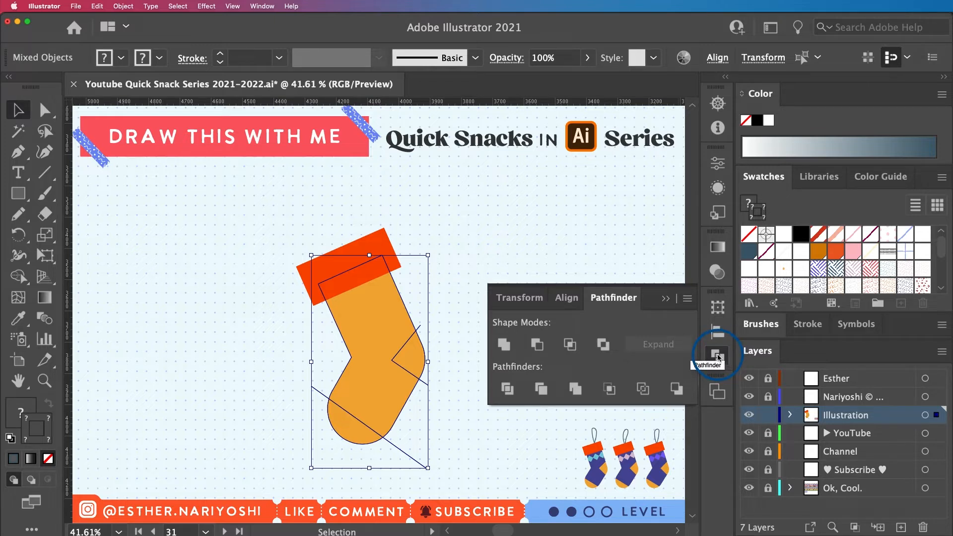
pyautogui.click(507, 389)
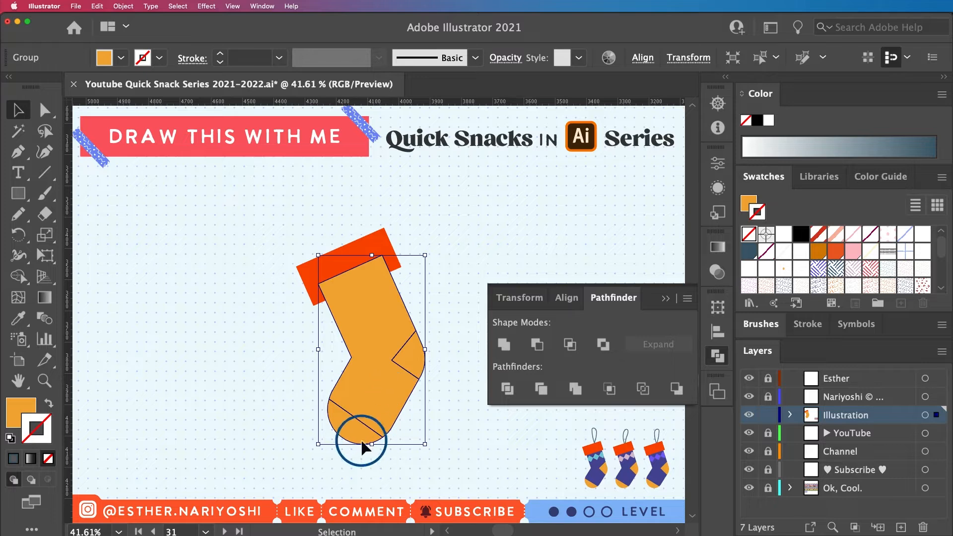
pyautogui.click(666, 299)
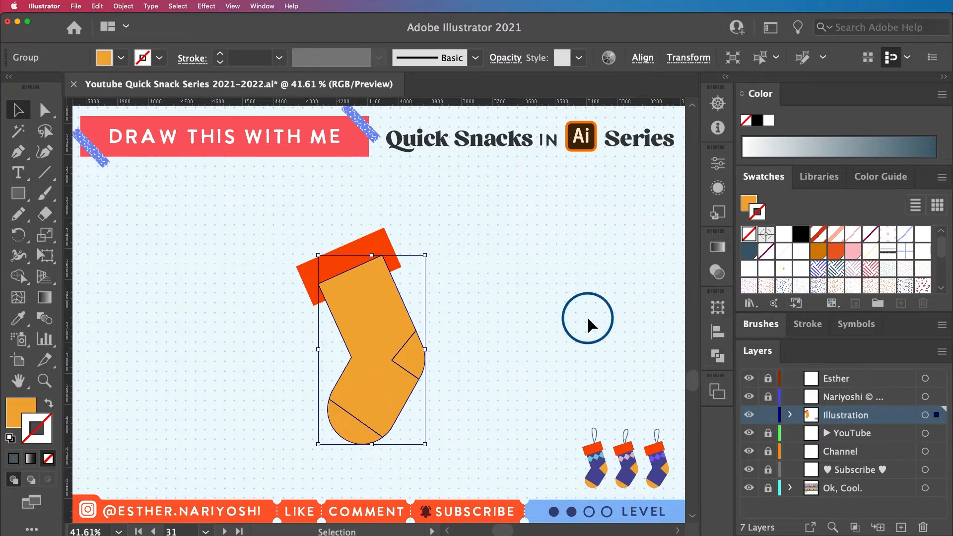
pyautogui.click(567, 339)
# - Recolor only the stocking's main body section with the purple-blue sampled from the small reference stocking
pyautogui.press('a')
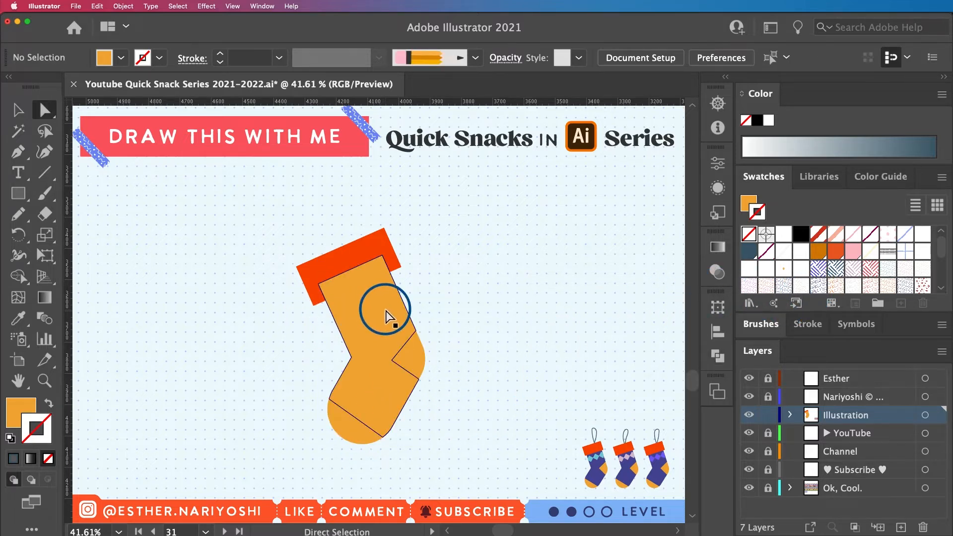
pyautogui.click(386, 312)
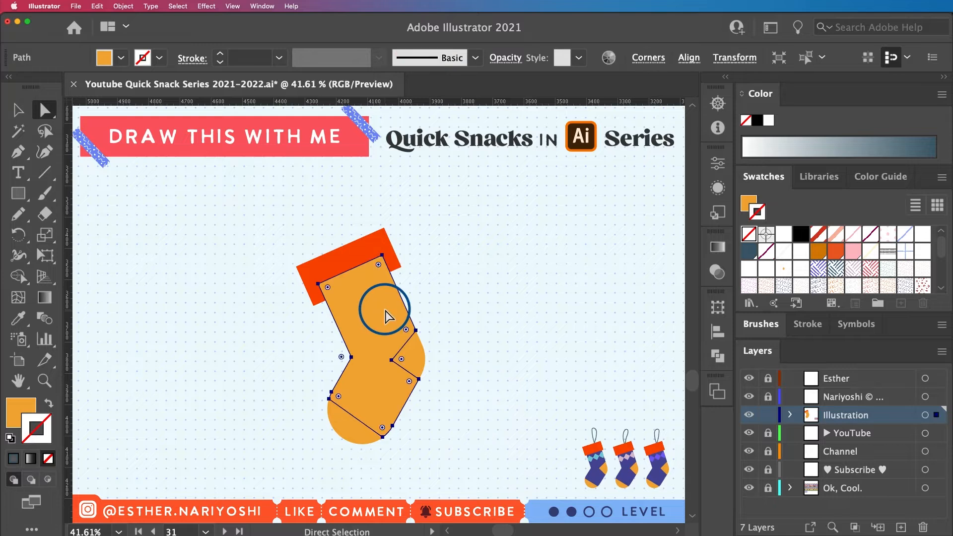
pyautogui.press('i')
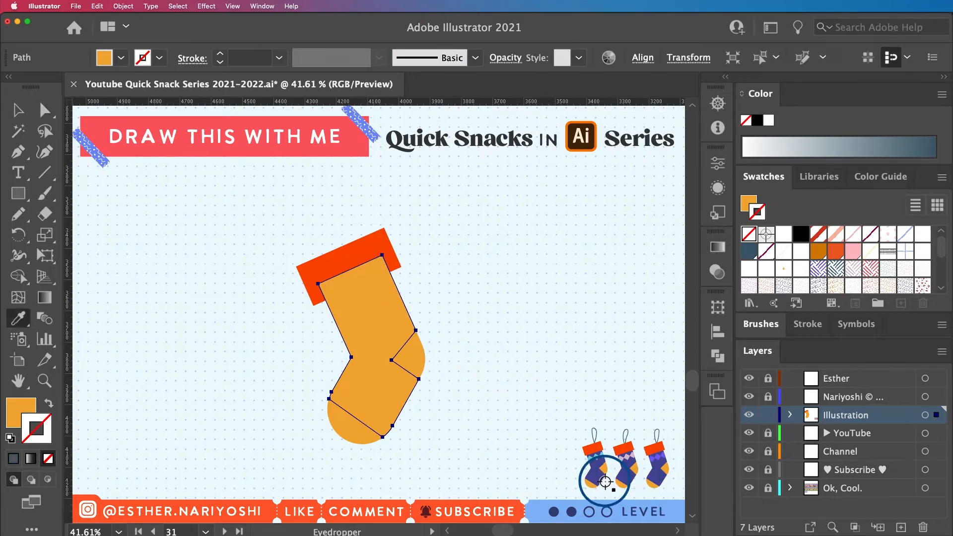
pyautogui.click(594, 476)
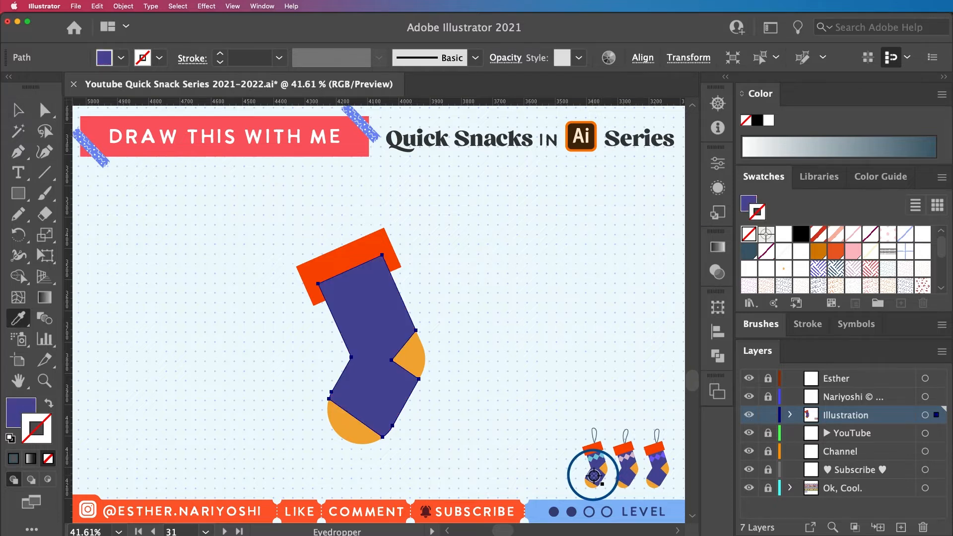
pyautogui.press('v')
pyautogui.click(547, 453)
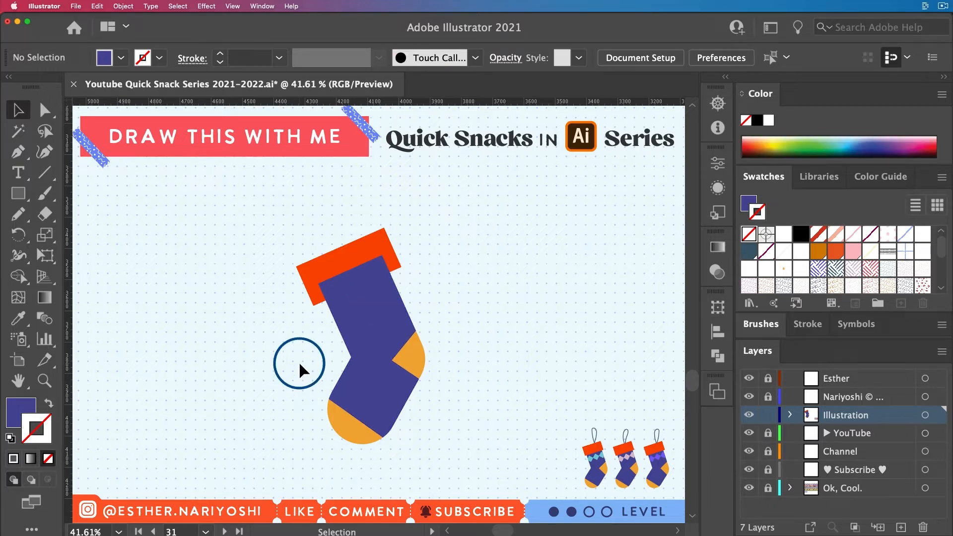
# - Bring the red cuff to the front so it covers the top of the stocking's leg
pyautogui.click(325, 278)
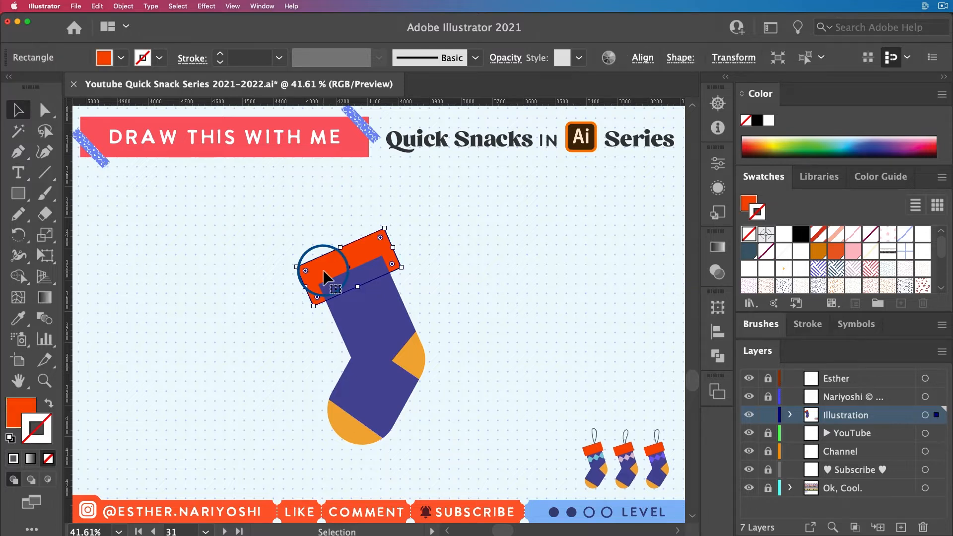
pyautogui.rightClick(324, 274)
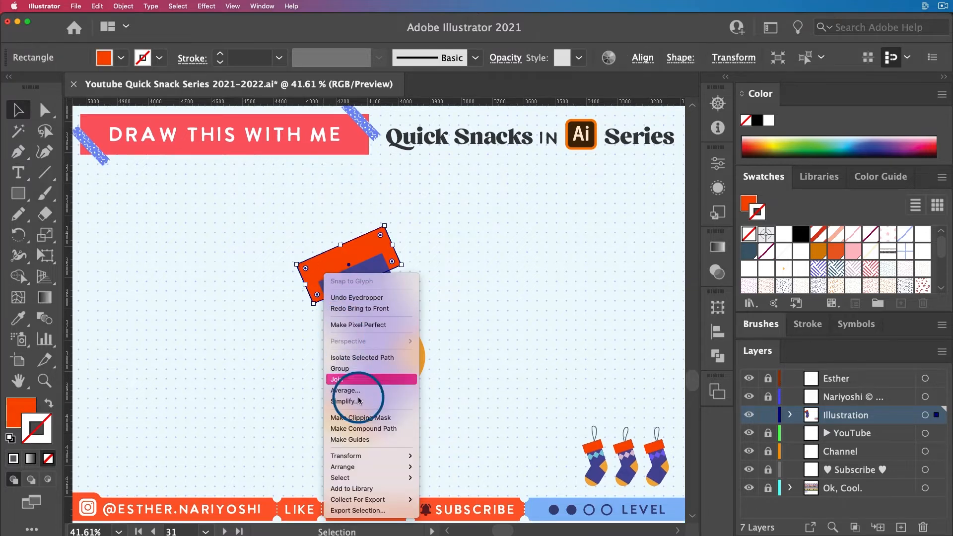
pyautogui.moveTo(396, 468)
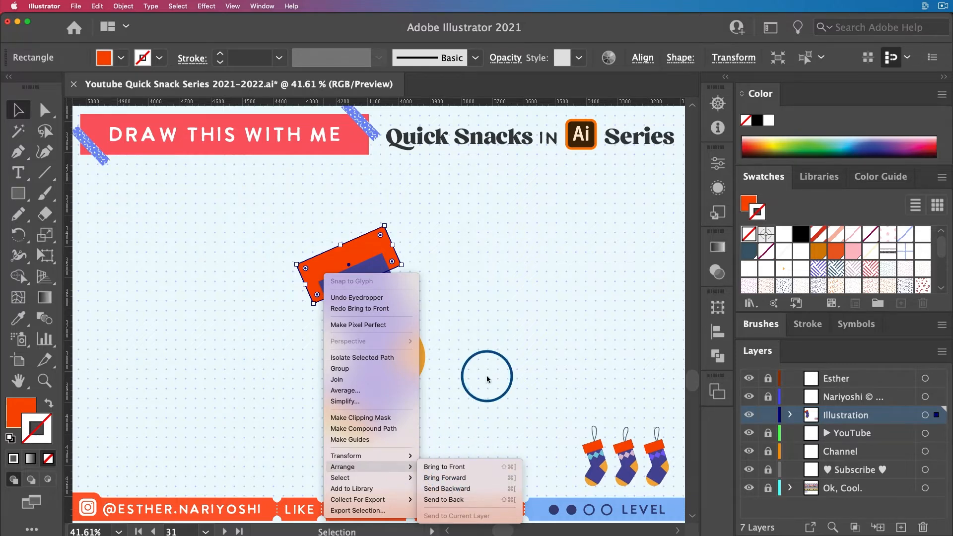
pyautogui.click(487, 375)
pyautogui.scroll(1, 486, 375)
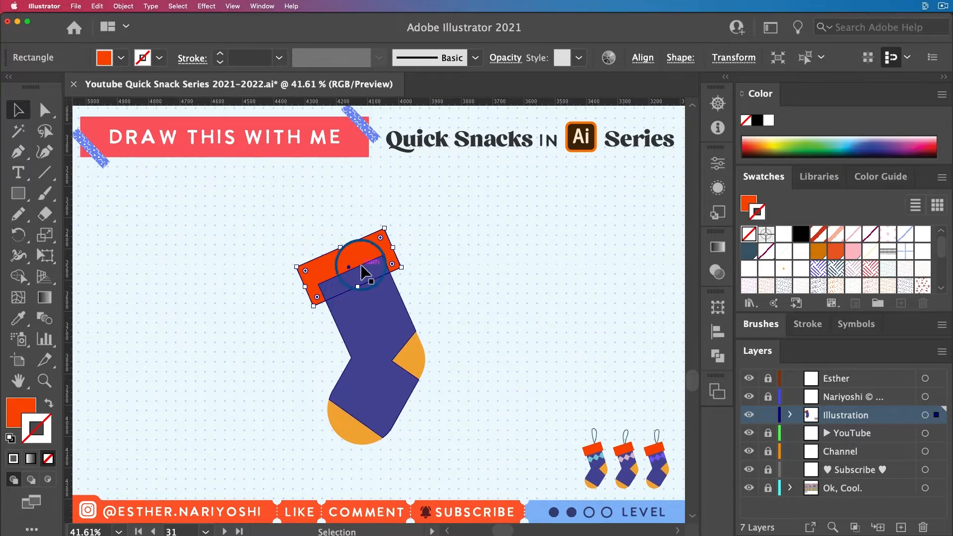
pyautogui.rightClick(365, 250)
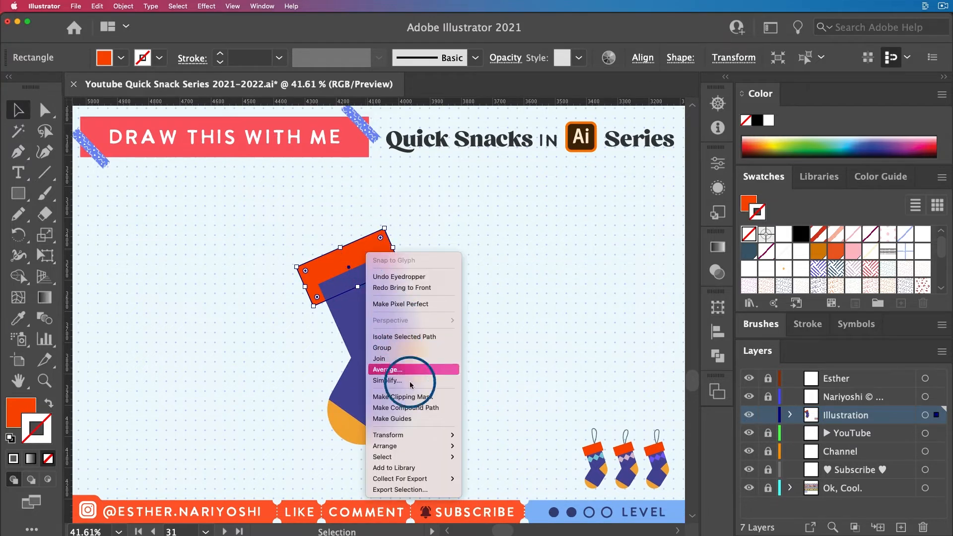
pyautogui.moveTo(430, 448)
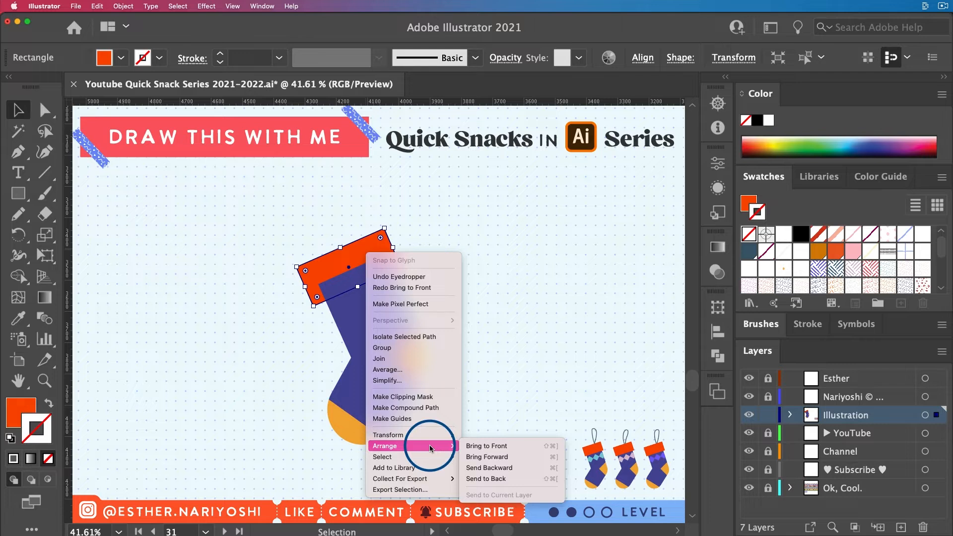
pyautogui.press('shift+super+]')
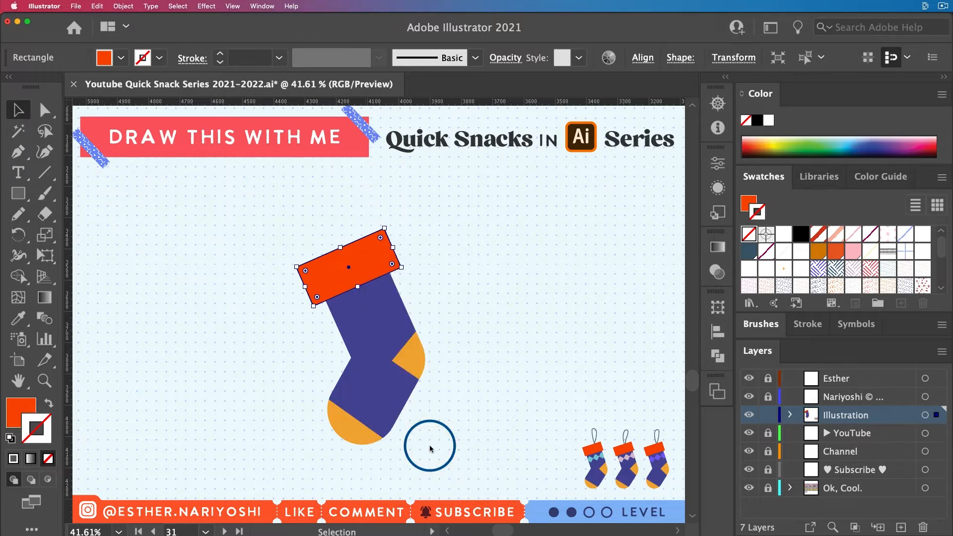
pyautogui.click(433, 440)
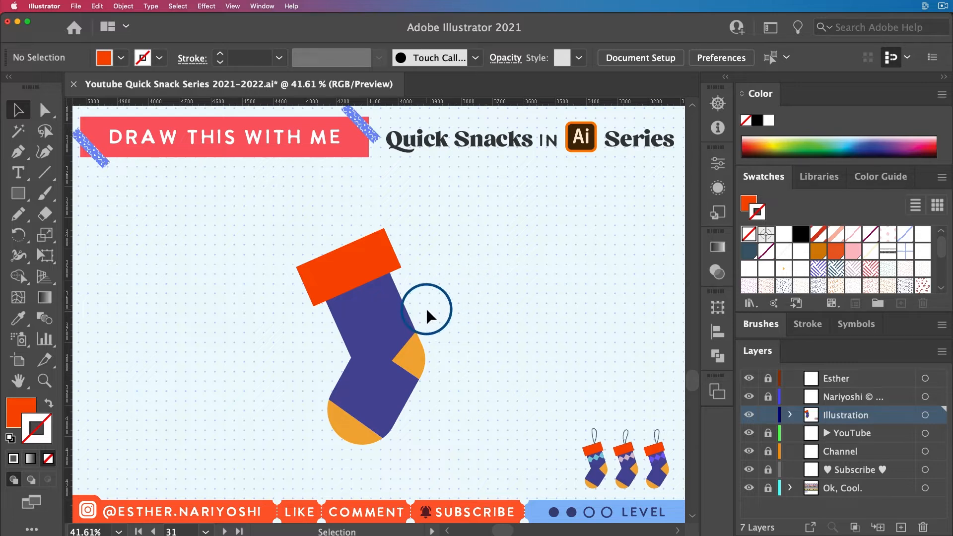
# - Draw a red square of about 124 × 124 px beside the stocking and rotate it onto its corner as a diamond
pyautogui.press('m')
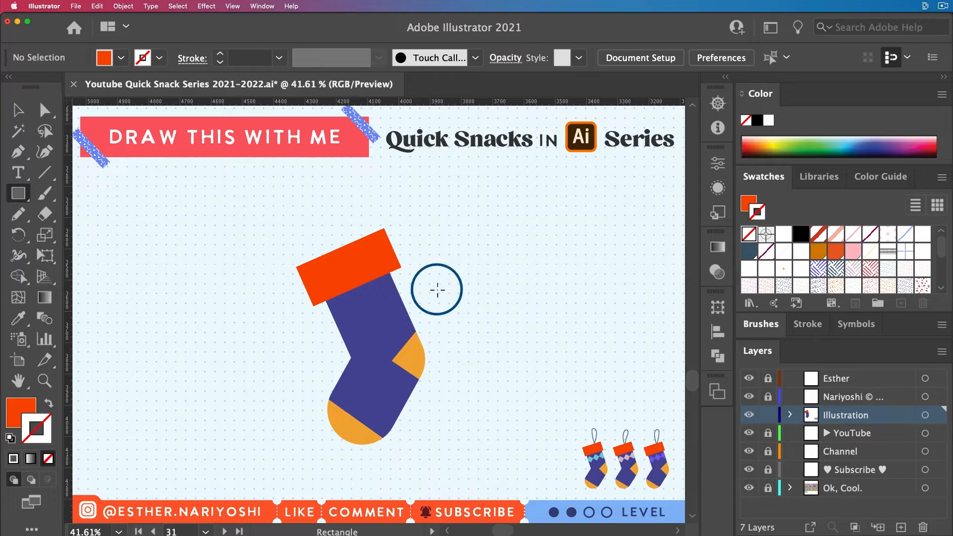
pyautogui.moveTo(437, 286)
pyautogui.mouseDown()
pyautogui.moveTo(487, 328)
pyautogui.moveTo(475, 326)
pyautogui.mouseUp()
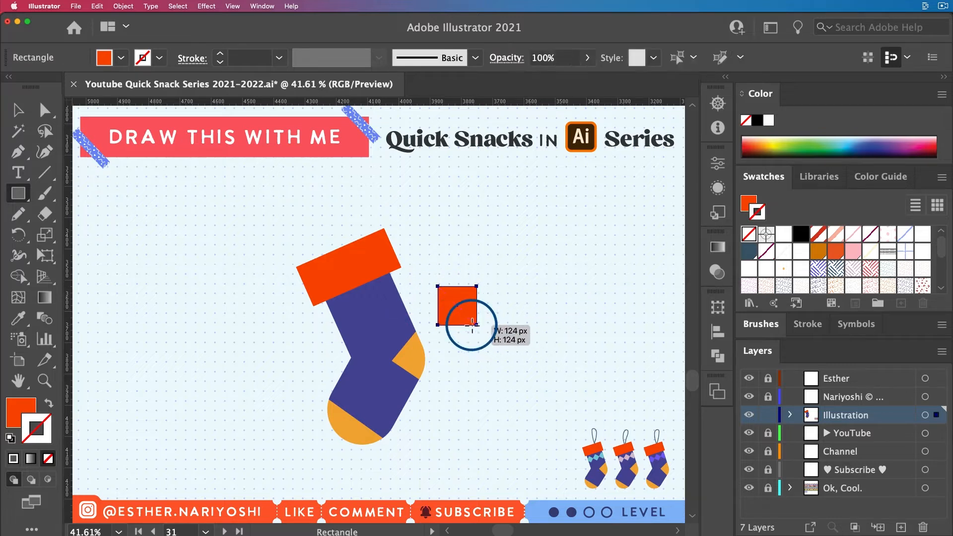
pyautogui.press('e')
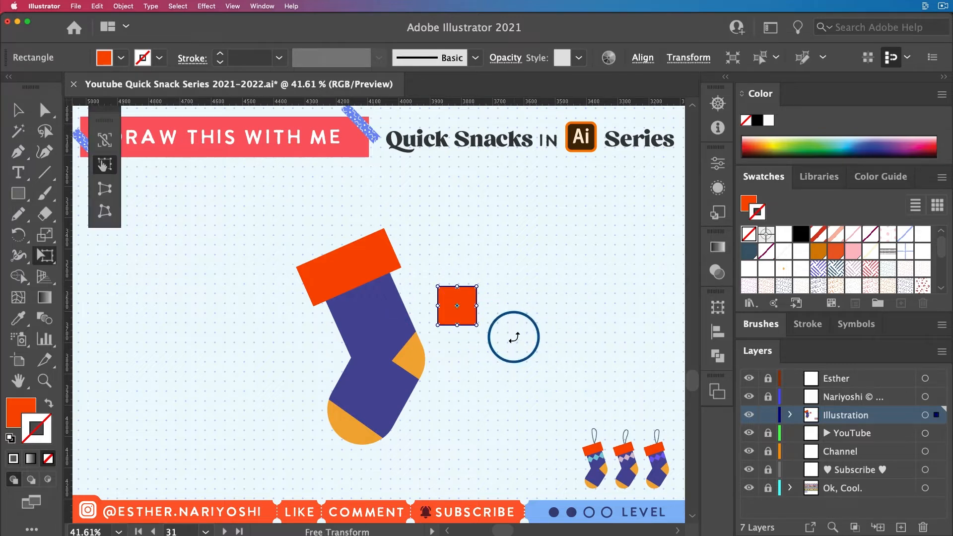
pyautogui.moveTo(502, 329); pyautogui.dragTo(504, 291)
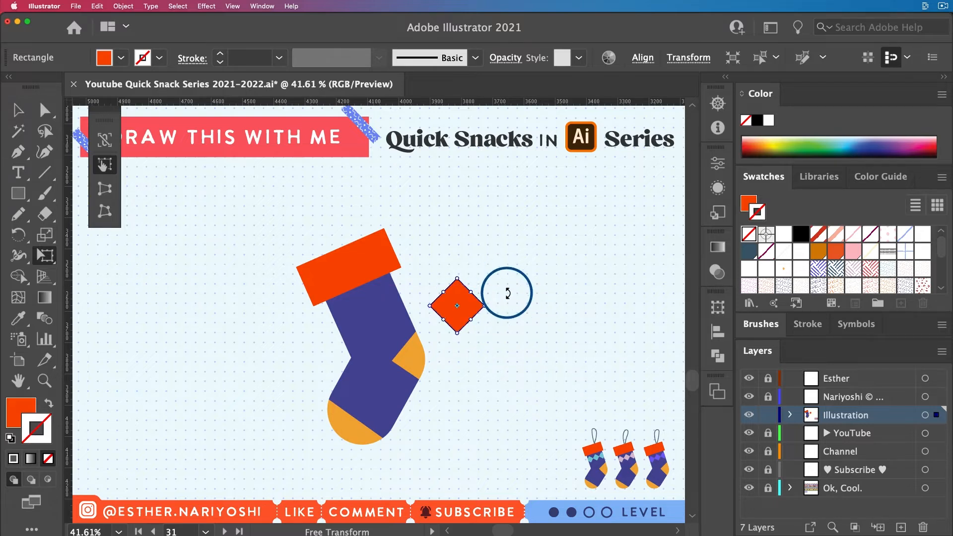
pyautogui.press('v')
pyautogui.click(493, 343)
# - Duplicate the diamond sideways at equal, slightly overlapping spacing to make a row of four, and select the whole row
pyautogui.moveTo(451, 312); pyautogui.dragTo(498, 313)
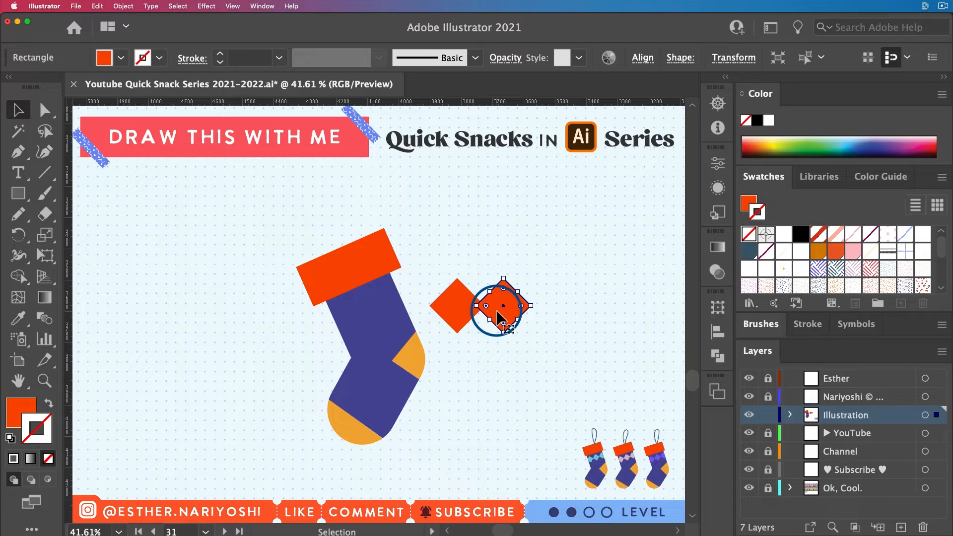
pyautogui.press('super+d')
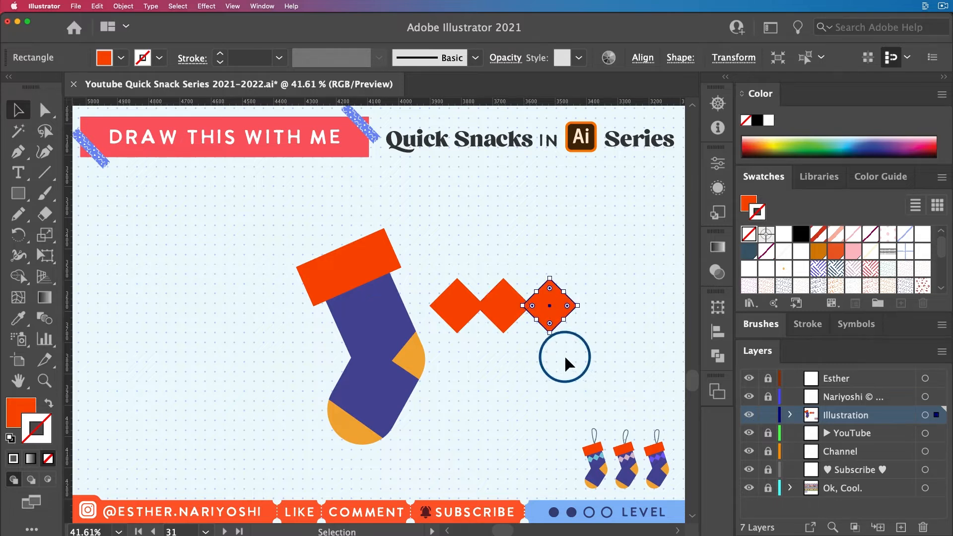
pyautogui.press('super+d')
pyautogui.moveTo(626, 352); pyautogui.dragTo(448, 272)
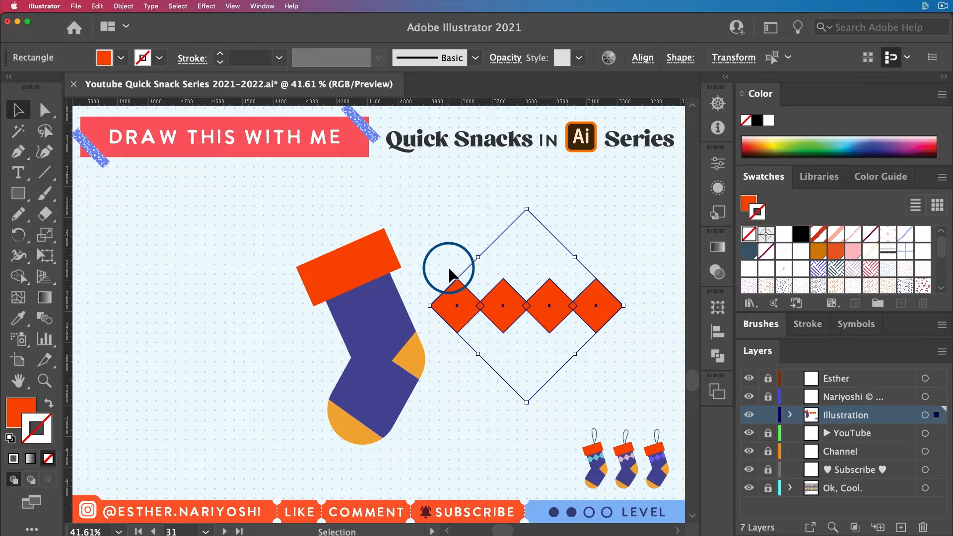
# - Recolor the diamond row with the light blue sampled from the first reference stocking, and scale and rotate it to fit across the leg below the cuff
pyautogui.press('i')
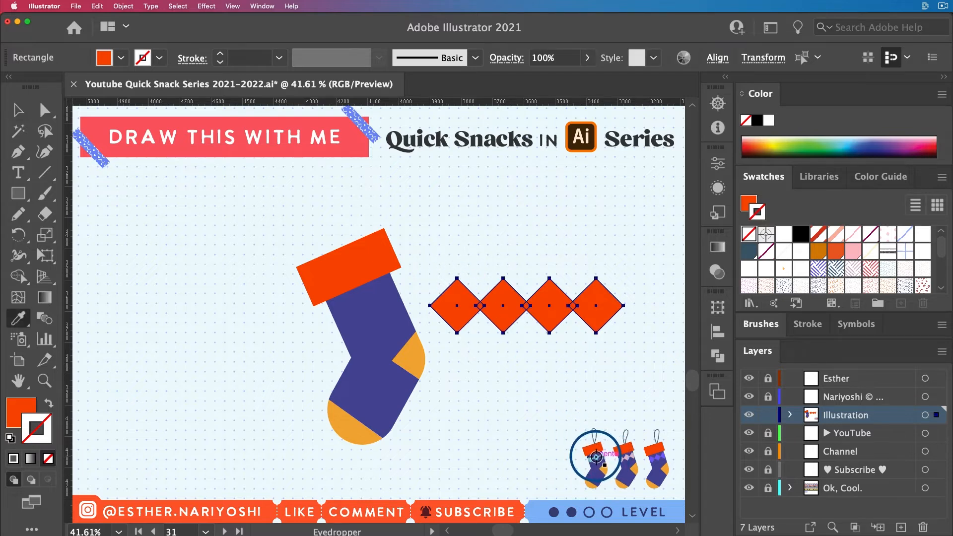
pyautogui.click(596, 457)
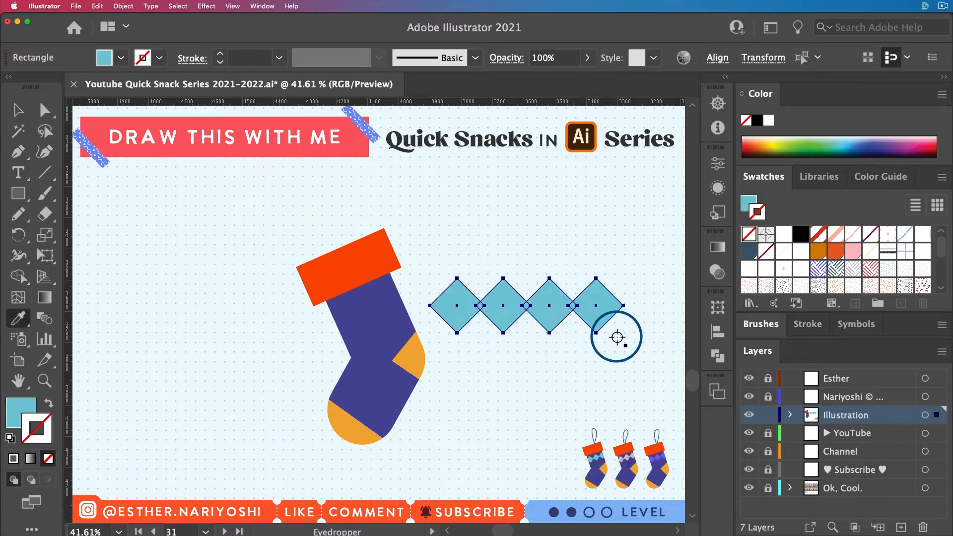
pyautogui.press('e')
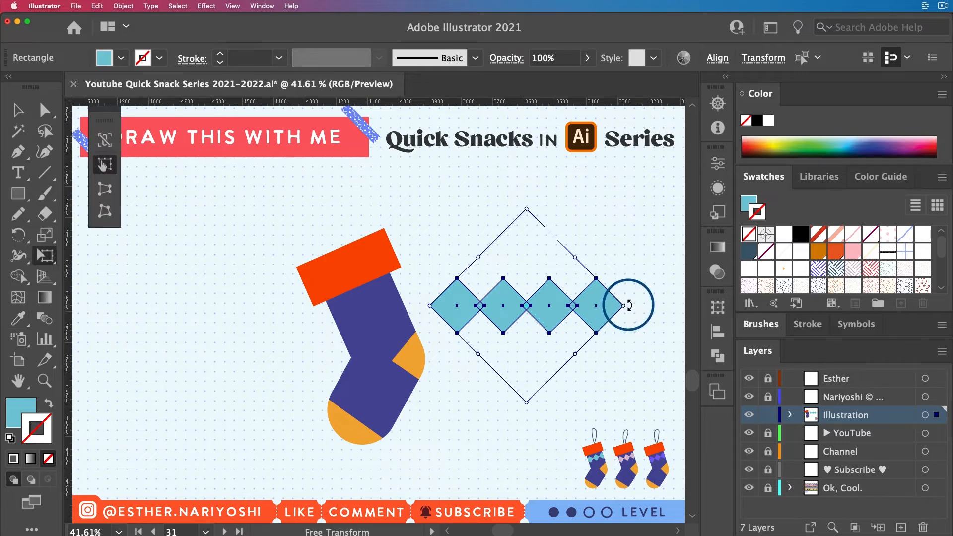
pyautogui.moveTo(620, 305); pyautogui.dragTo(437, 283)
pyautogui.press('v')
pyautogui.press('e')
pyautogui.press('v')
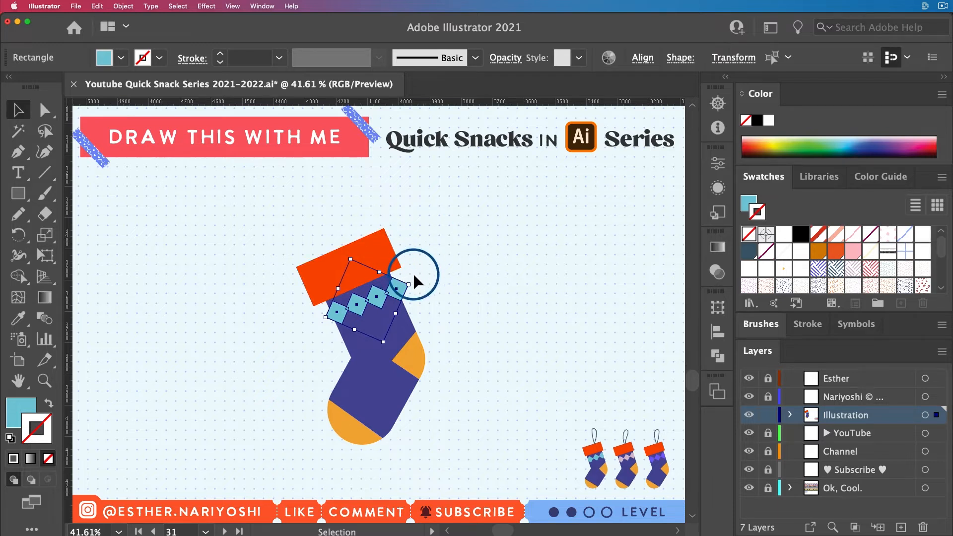
pyautogui.press('e')
pyautogui.moveTo(420, 279); pyautogui.dragTo(425, 277)
pyautogui.press('v')
pyautogui.click(426, 282)
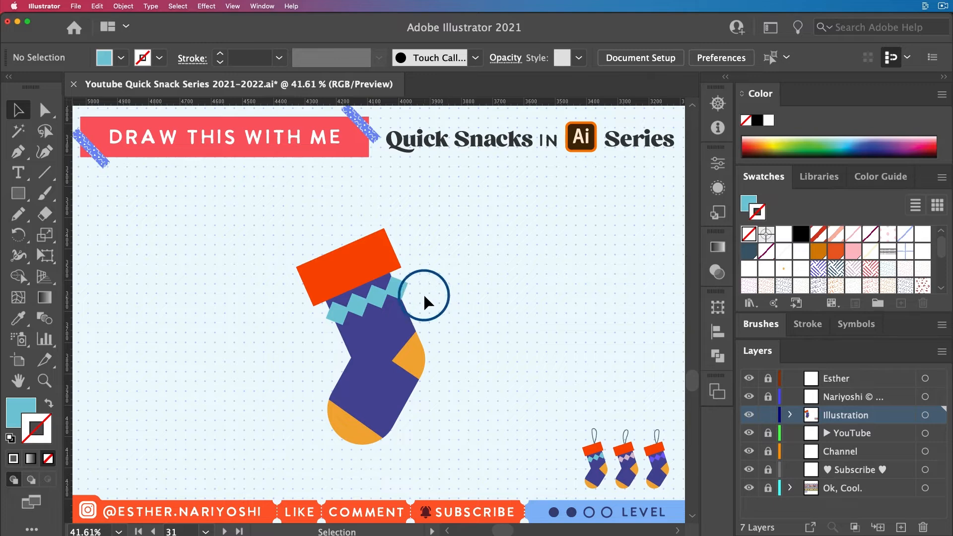
# - Trim off the parts of the two outer diamonds that overhang the leg's edges with the Shape Builder
pyautogui.press('super+equal')
pyautogui.press('super+equal')
pyautogui.press('super+equal')
pyautogui.press('super+equal')
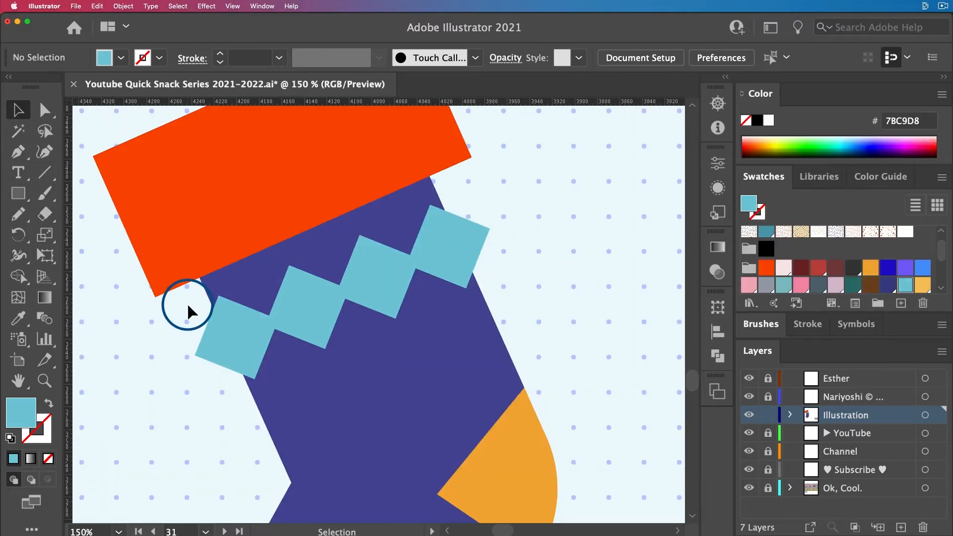
pyautogui.moveTo(562, 363); pyautogui.dragTo(133, 225)
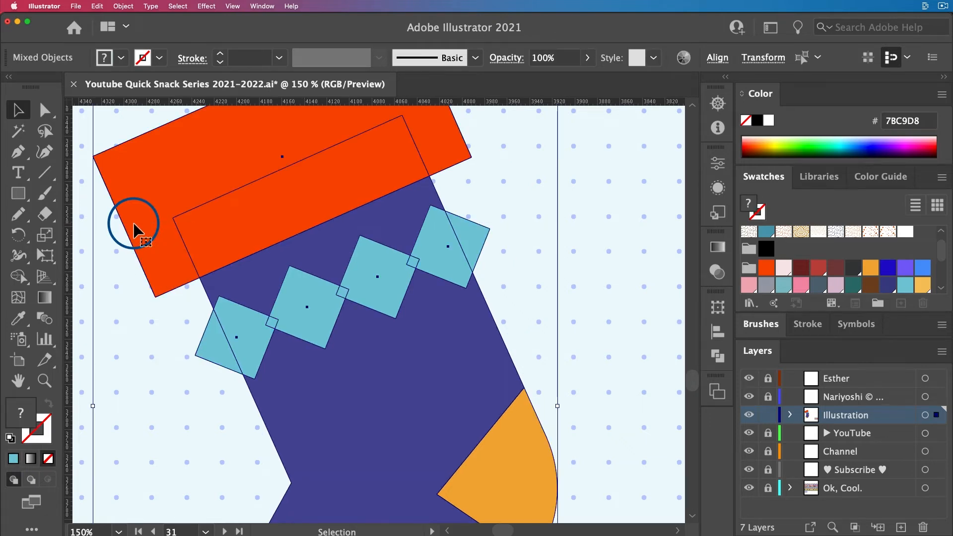
pyautogui.hotkey('shift', 'm')
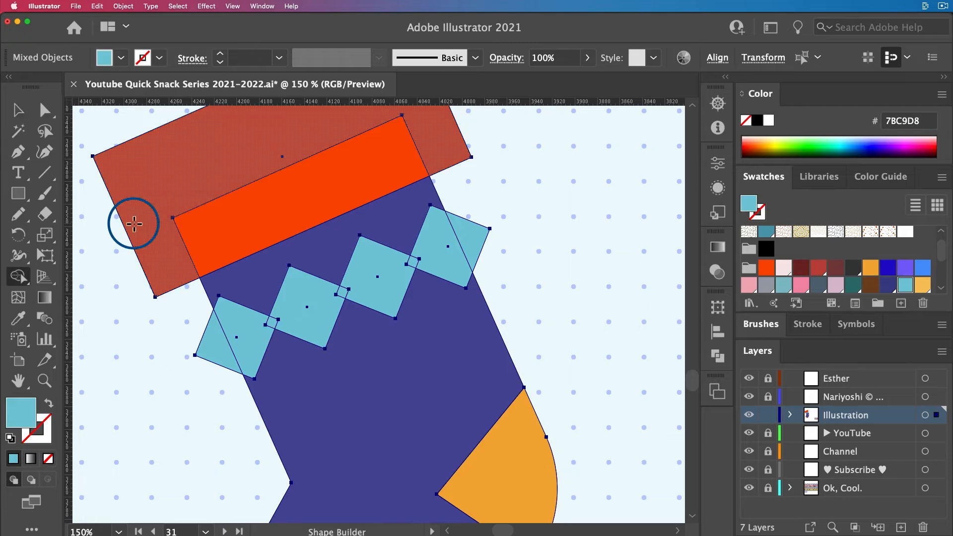
pyautogui.keyDown('alt'); pyautogui.click(231, 364); pyautogui.keyUp('alt')
pyautogui.keyDown('alt'); pyautogui.click(483, 234); pyautogui.keyUp('alt')
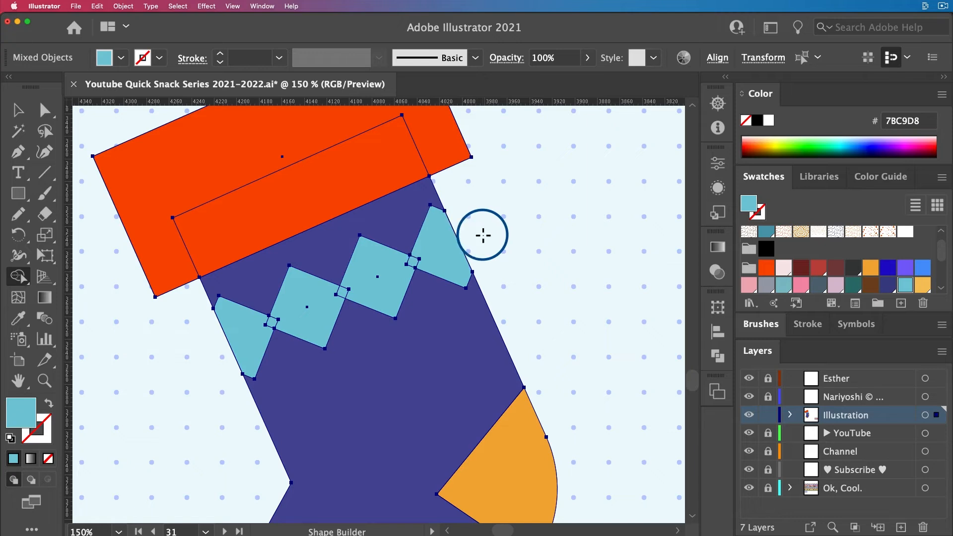
pyautogui.press('v')
pyautogui.click(493, 253)
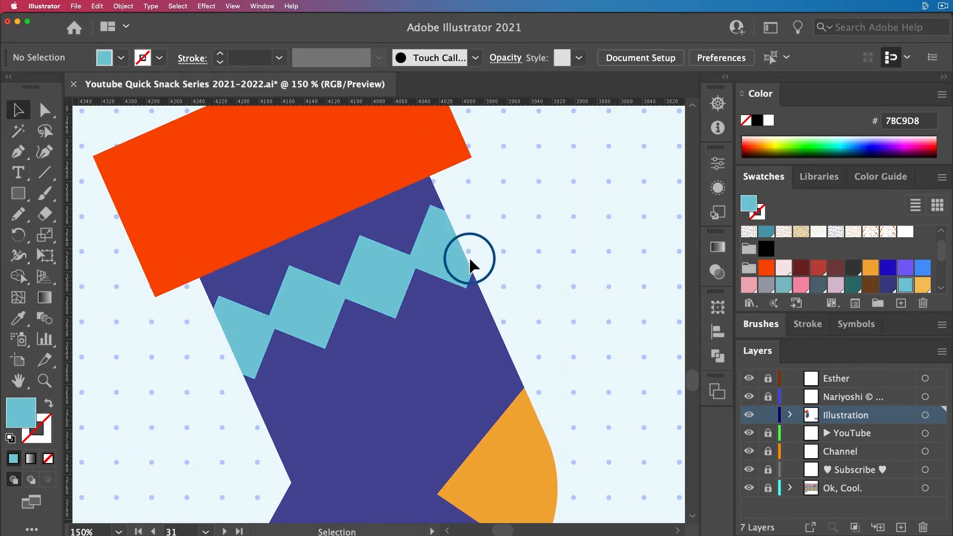
# - Try the Multiply and Screen blend modes on the first and third diamonds from the left, and settle on Overlay
pyautogui.click(377, 278)
pyautogui.moveTo(424, 256); pyautogui.dragTo(290, 307)
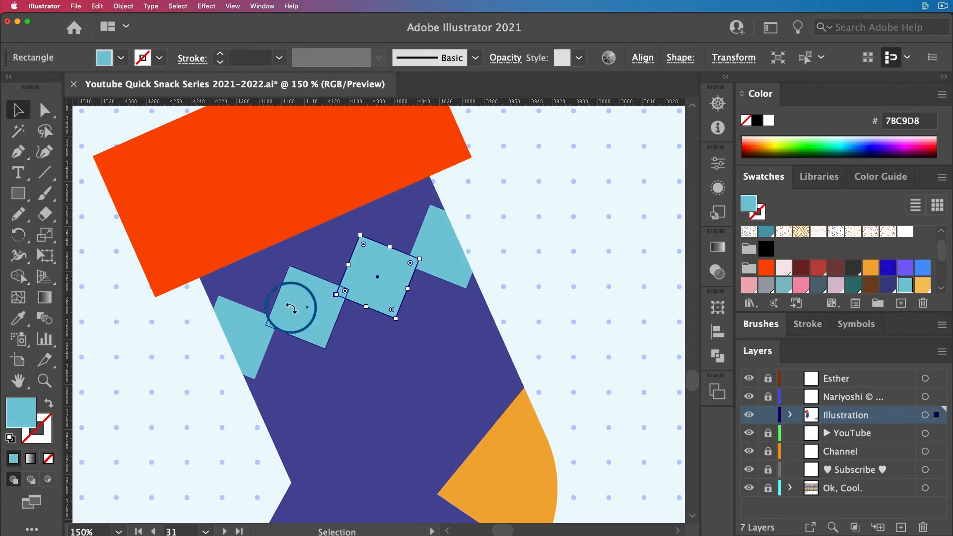
pyautogui.click(247, 341)
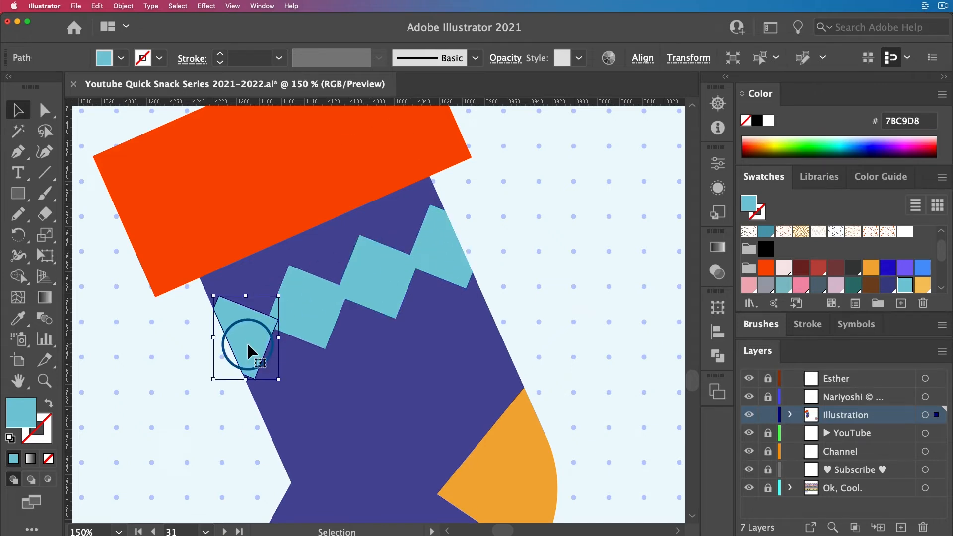
pyautogui.keyDown('shift'); pyautogui.click(372, 285); pyautogui.keyUp('shift')
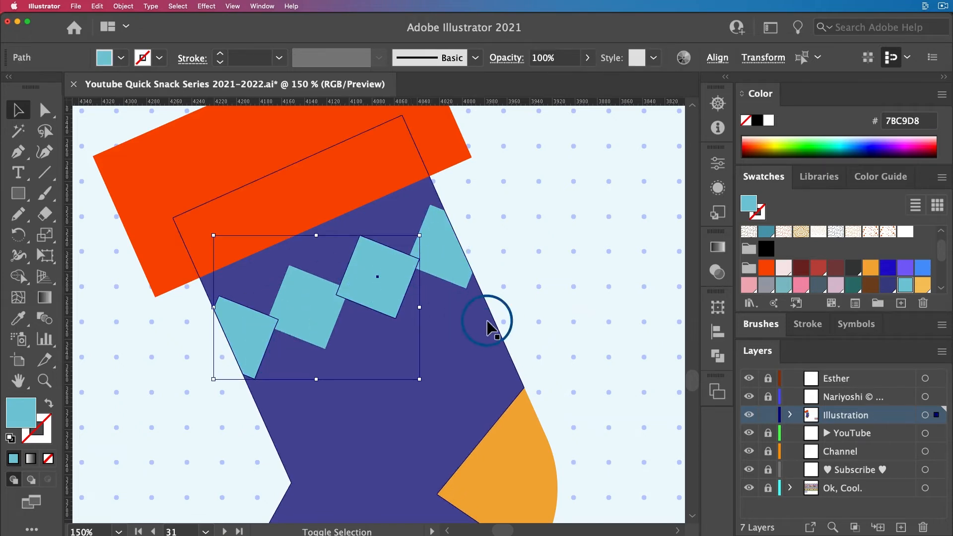
pyautogui.click(717, 273)
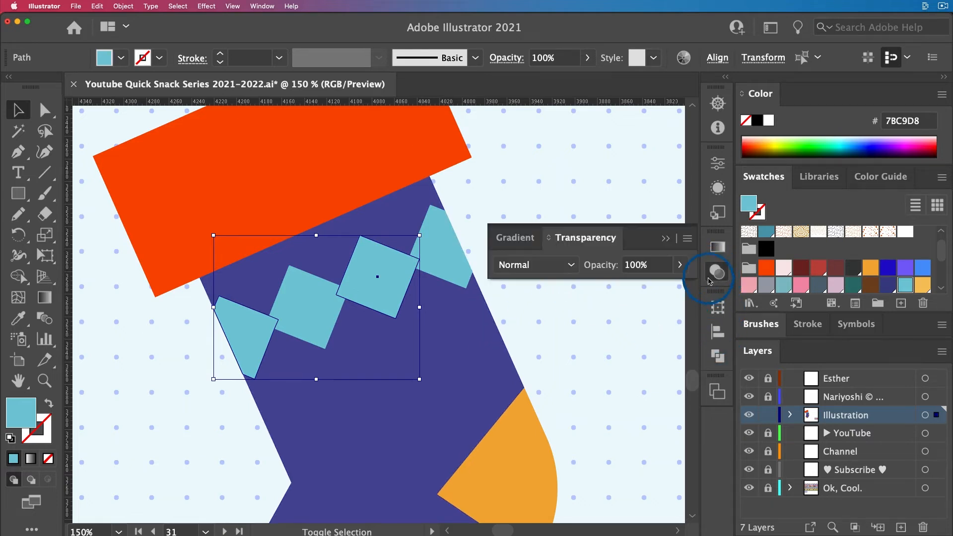
pyautogui.click(527, 268)
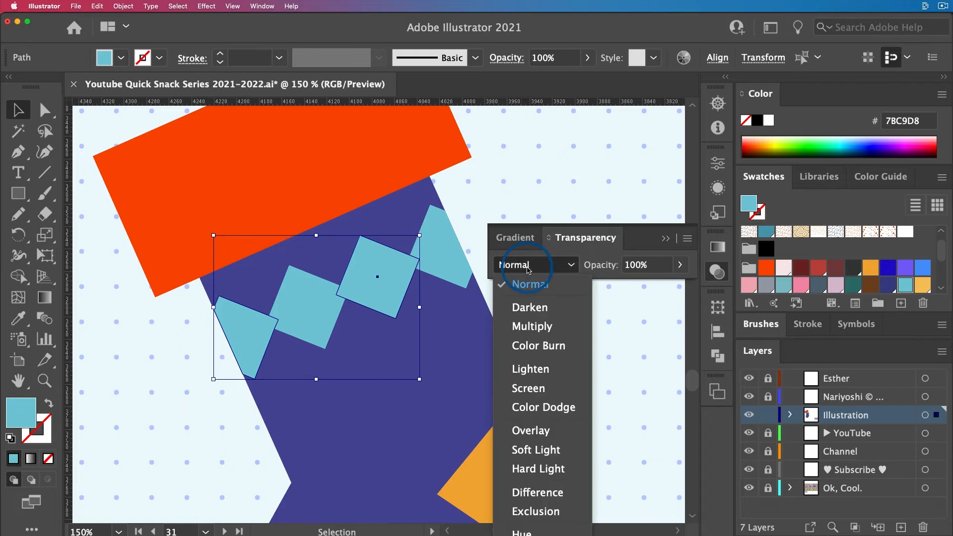
pyautogui.click(531, 326)
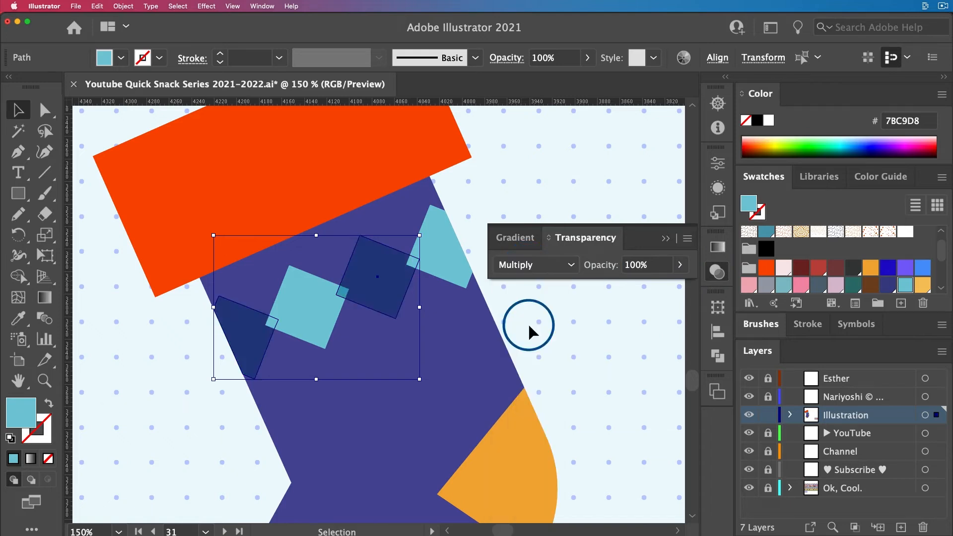
pyautogui.click(530, 264)
pyautogui.click(575, 388)
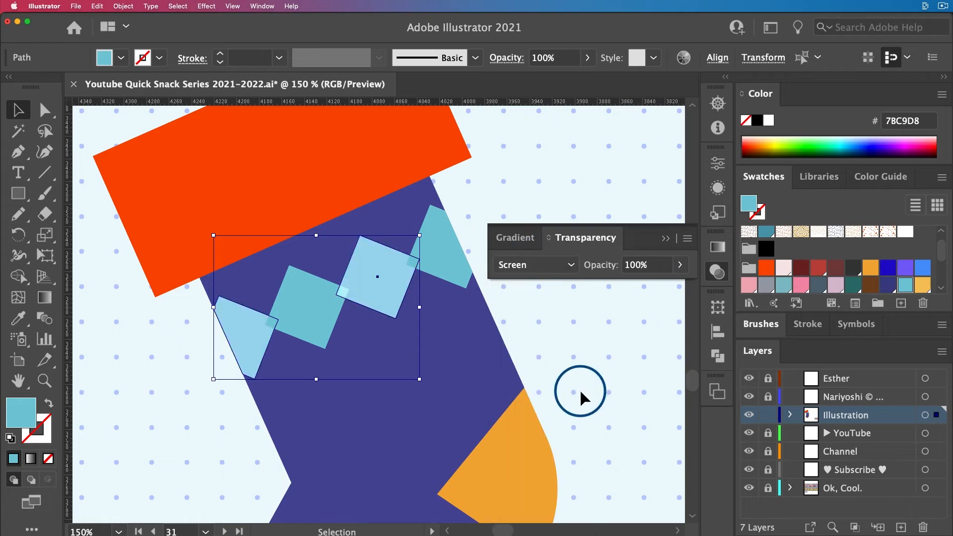
pyautogui.click(545, 280)
pyautogui.click(527, 428)
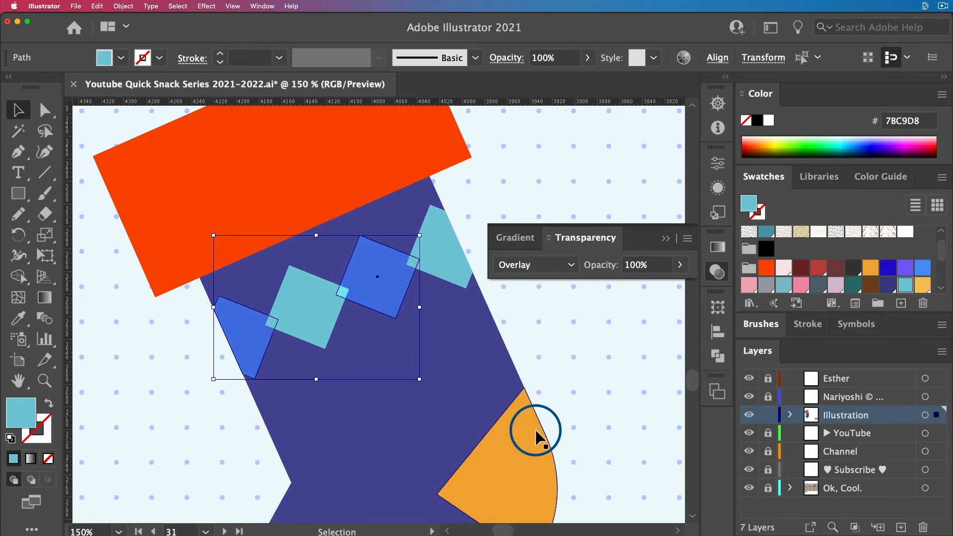
pyautogui.click(588, 370)
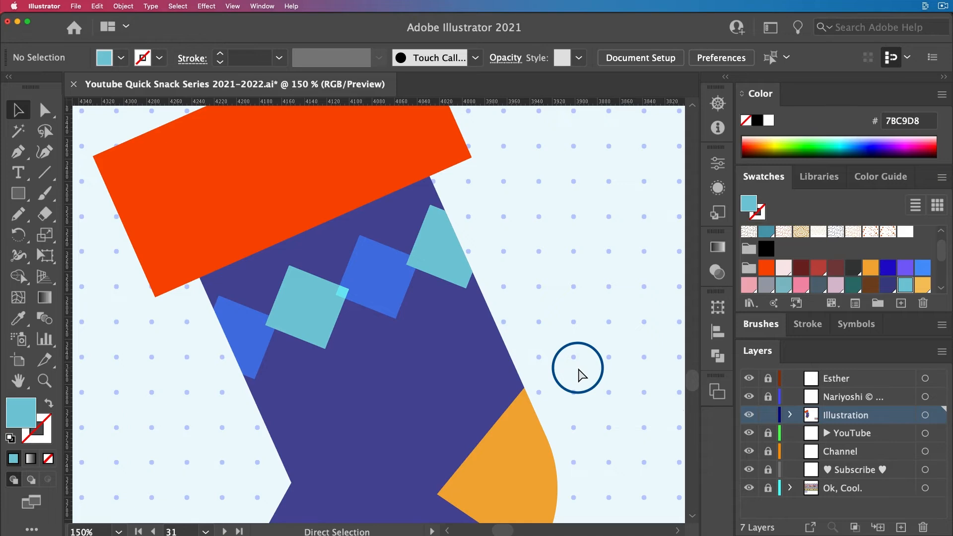
# - Shift the whole stocking to the left and duplicate it sideways at equal spacing to make a row of three
pyautogui.press('super+0')
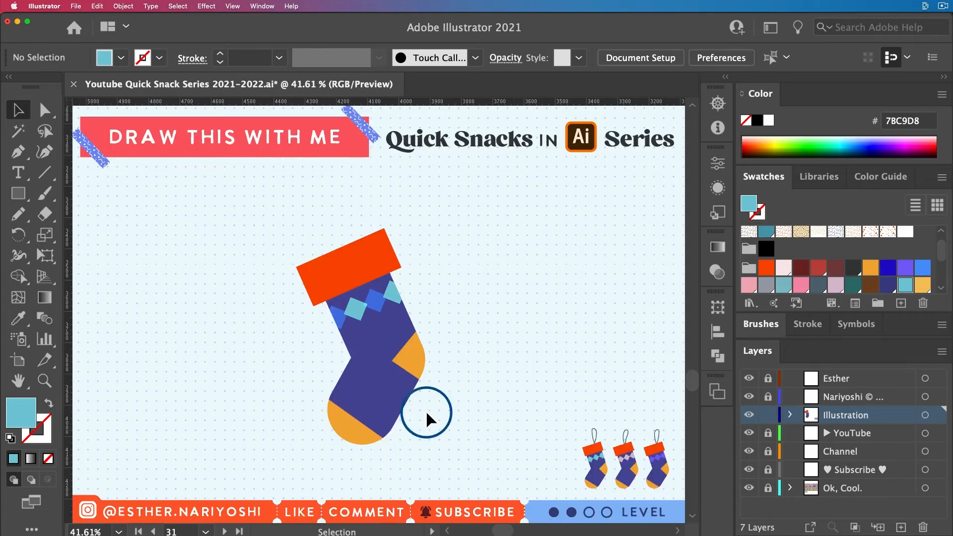
pyautogui.moveTo(248, 245); pyautogui.dragTo(462, 516)
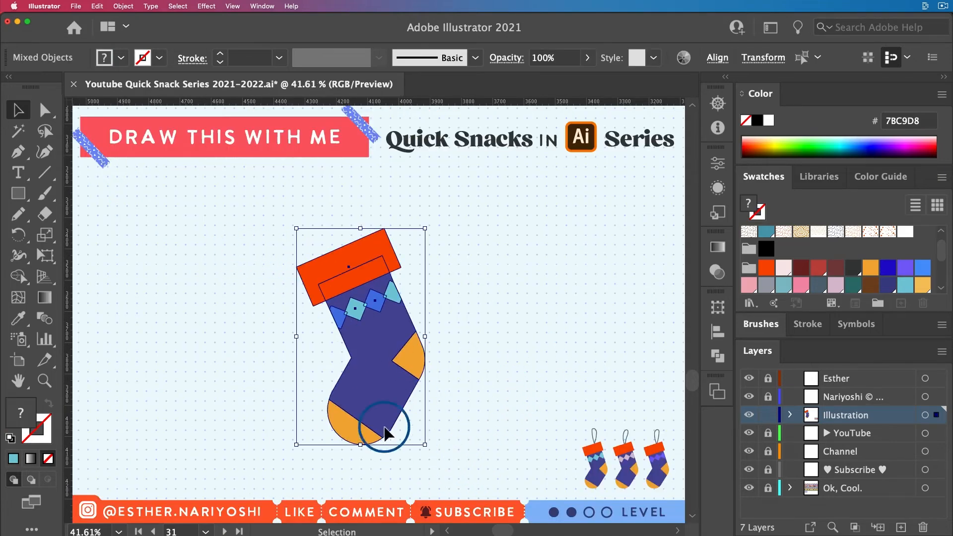
pyautogui.moveTo(379, 378)
pyautogui.mouseDown()
pyautogui.moveTo(229, 373)
pyautogui.moveTo(283, 379)
pyautogui.moveTo(366, 370)
pyautogui.mouseUp()
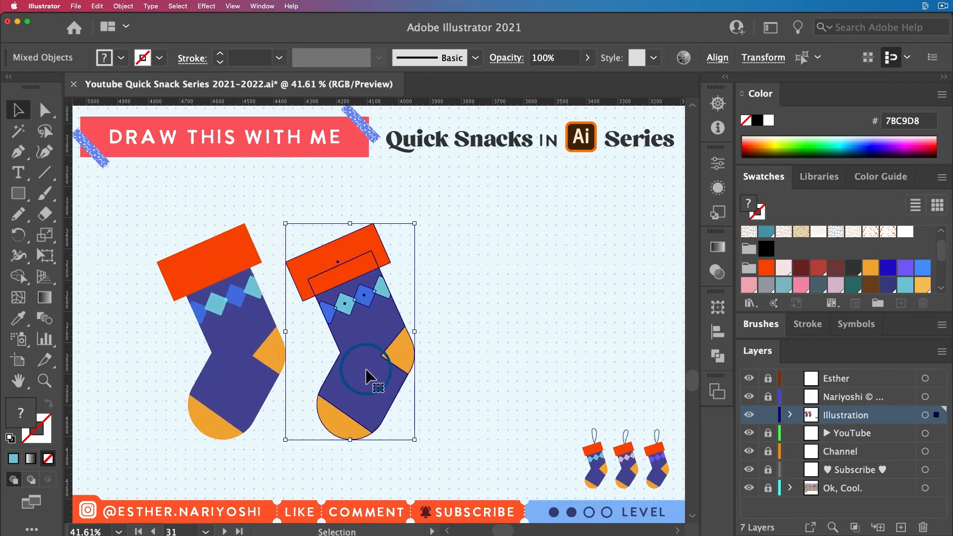
pyautogui.press('super+d')
pyautogui.click(613, 299)
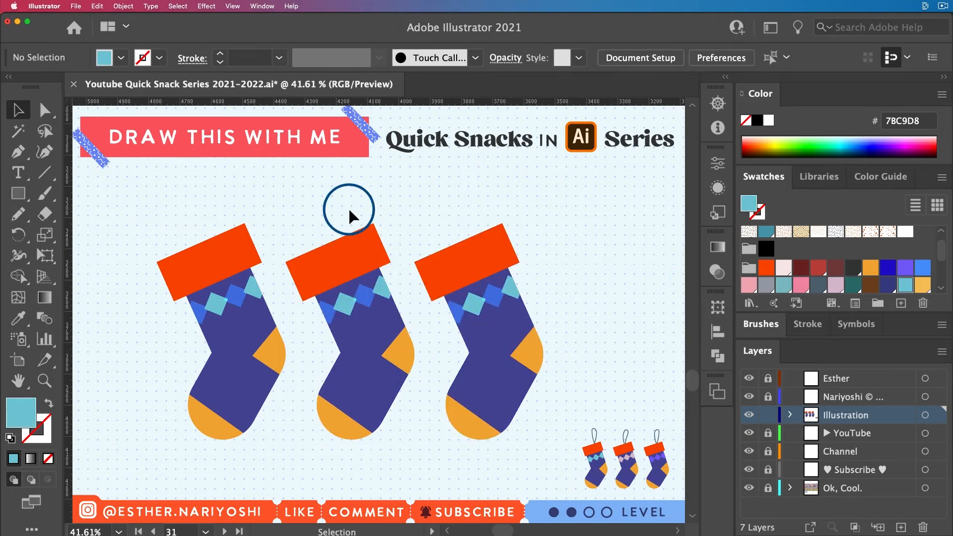
# - Recolor the middle stocking by shuffling its artwork colors to a light blue cuff, yellow body, purple-blue heel and toe, and red diamonds
pyautogui.moveTo(302, 204); pyautogui.dragTo(406, 449)
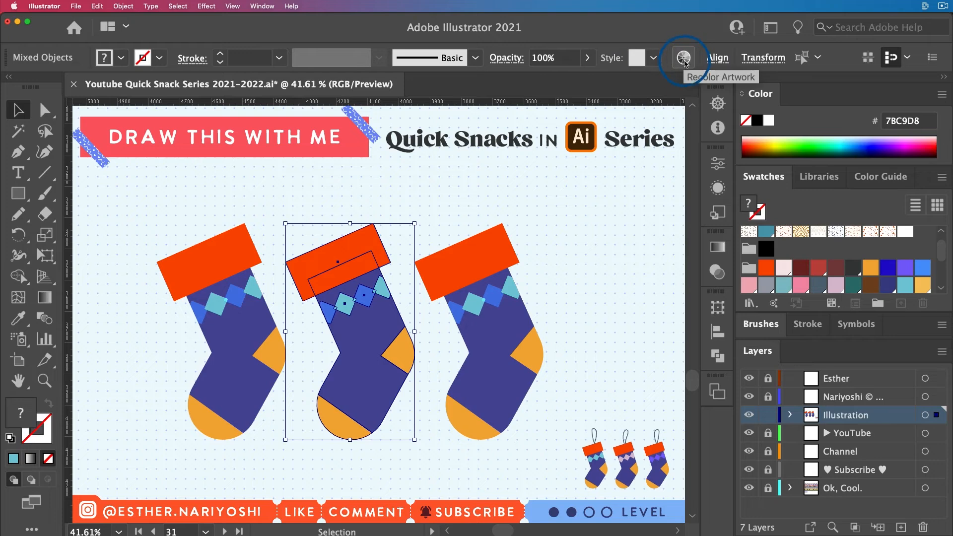
pyautogui.click(684, 58)
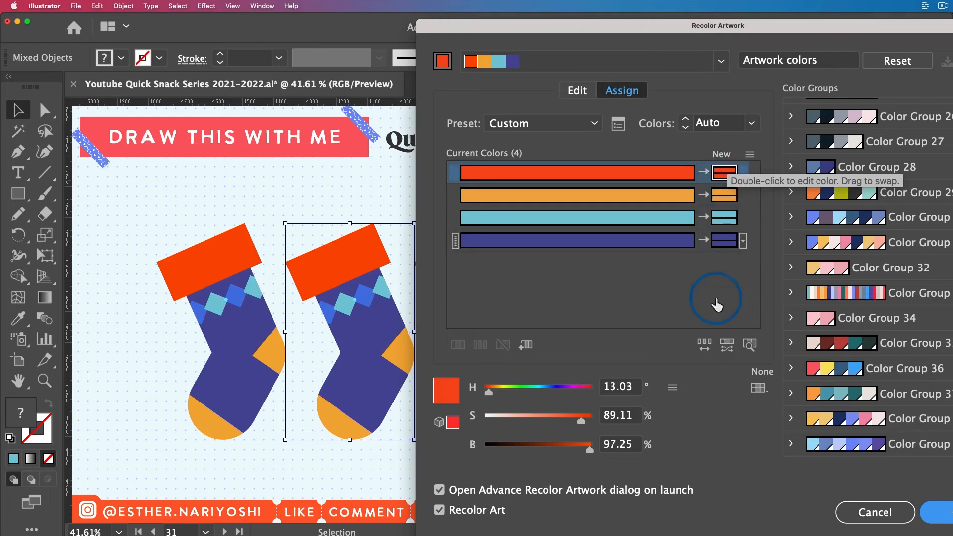
pyautogui.click(705, 346)
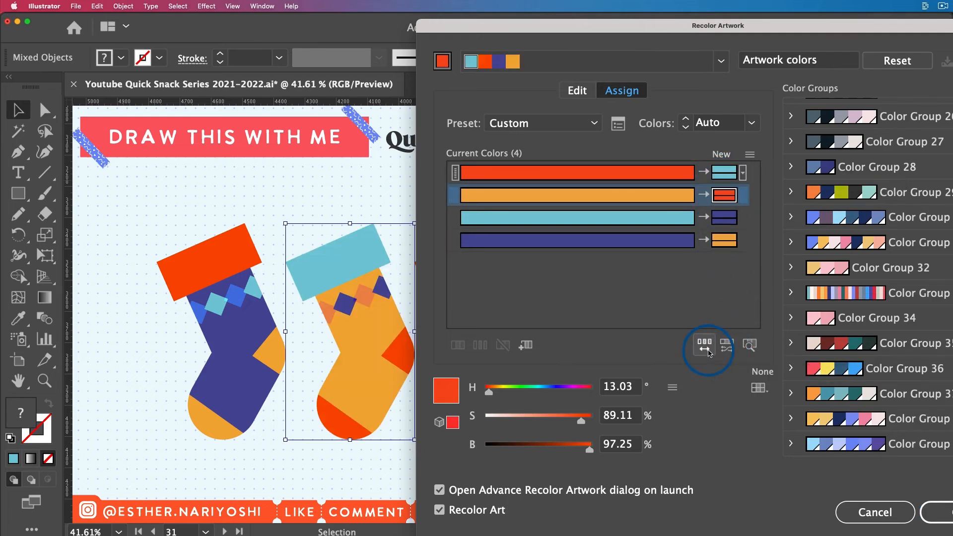
pyautogui.click(708, 351)
pyautogui.click(707, 351)
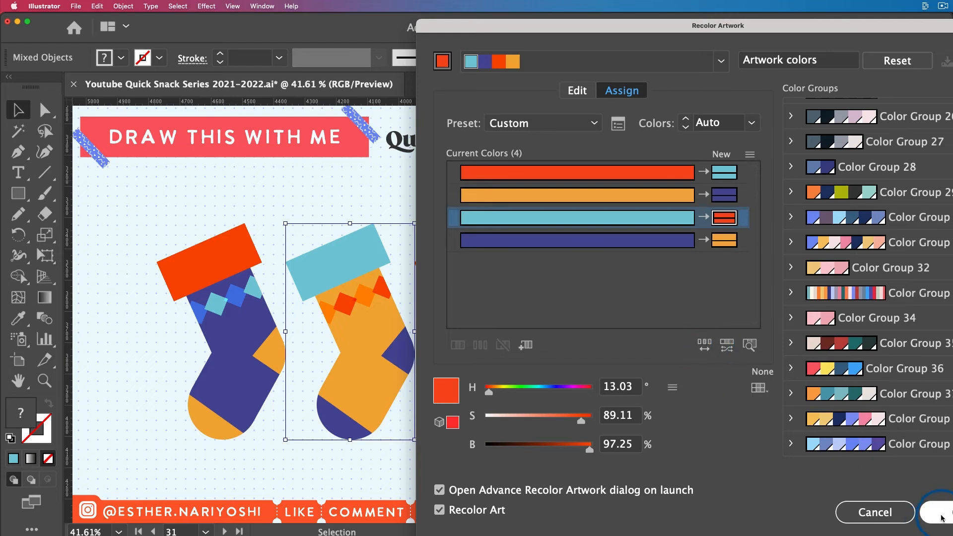
pyautogui.moveTo(810, 21); pyautogui.dragTo(735, 20)
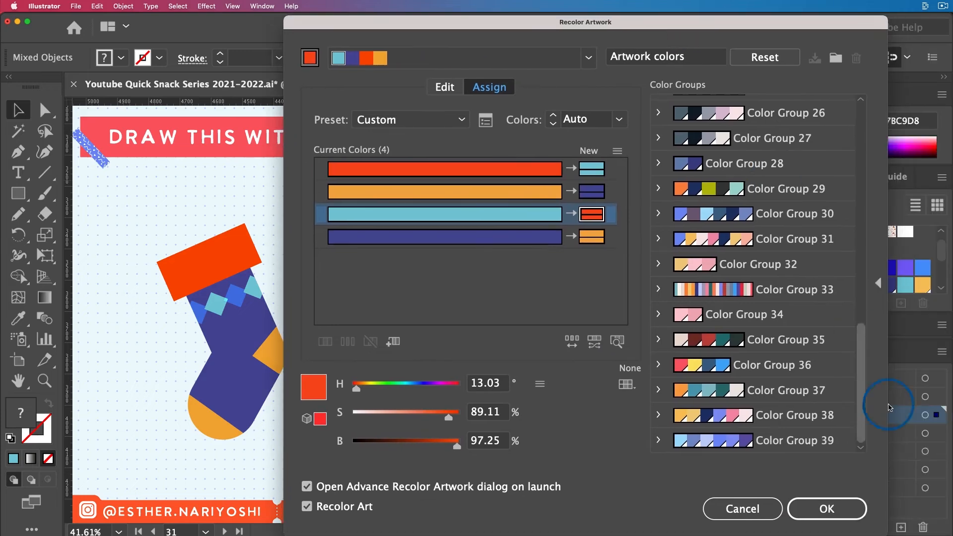
pyautogui.click(821, 508)
pyautogui.click(563, 342)
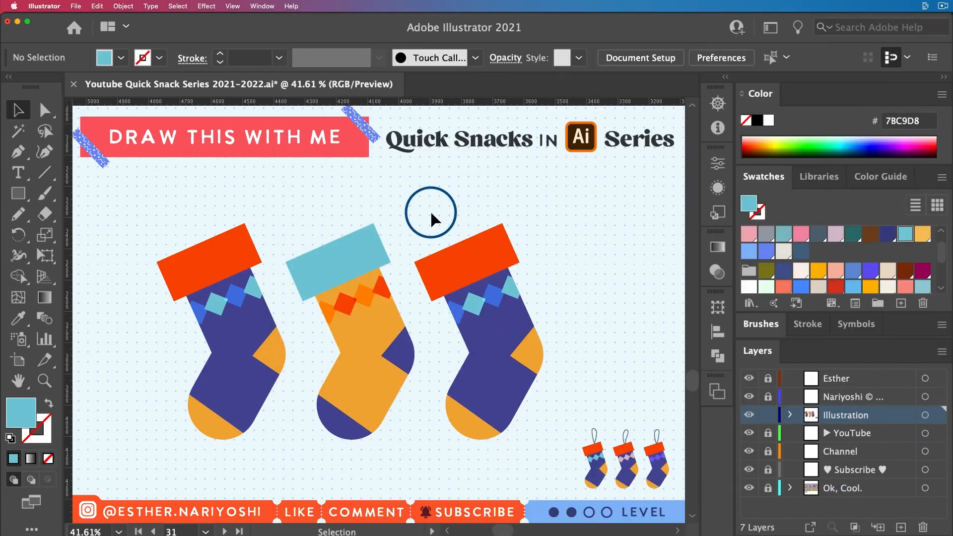
# - Apply the Color Group 2 swatches to the whole third stocking with Recolor Artwork, keeping the stocking in view
pyautogui.moveTo(430, 211); pyautogui.dragTo(569, 448)
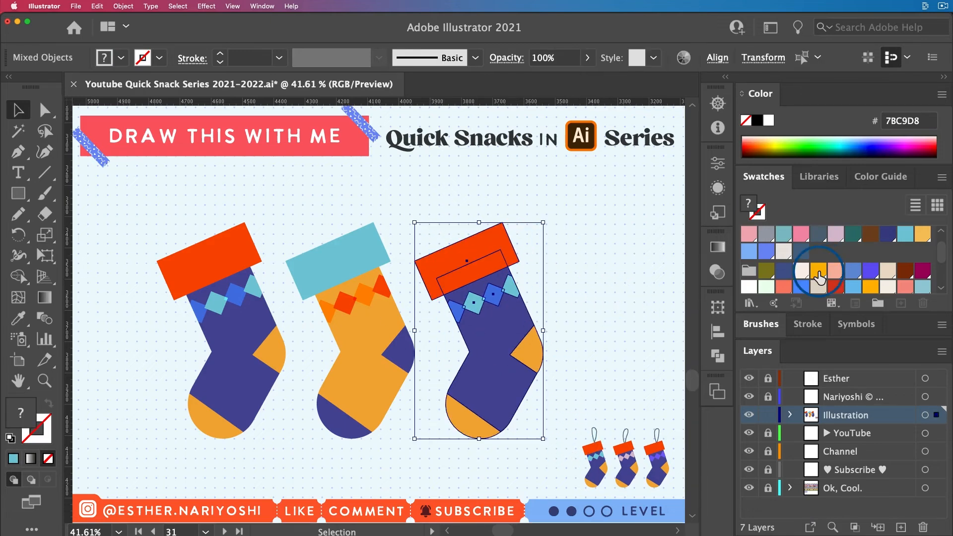
pyautogui.scroll(-5, 819, 274)
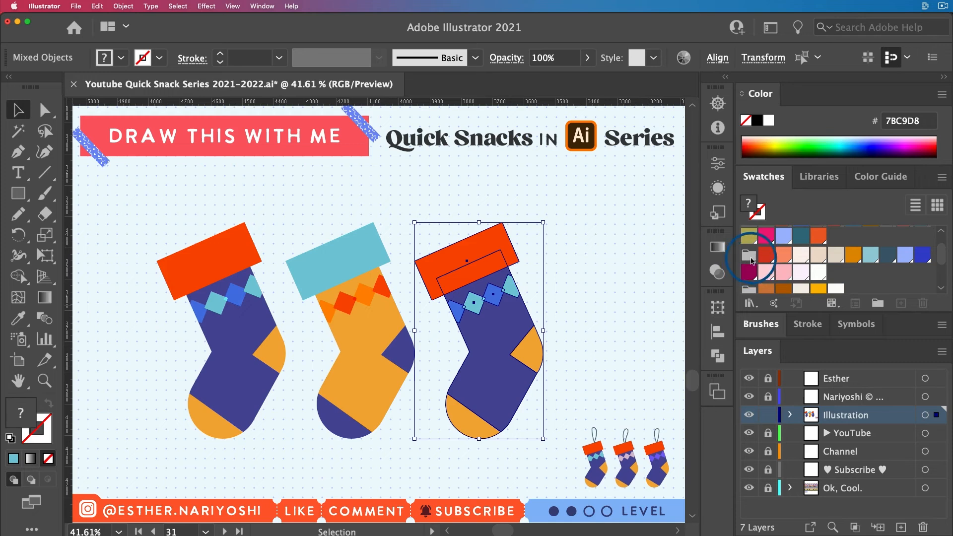
pyautogui.click(748, 254)
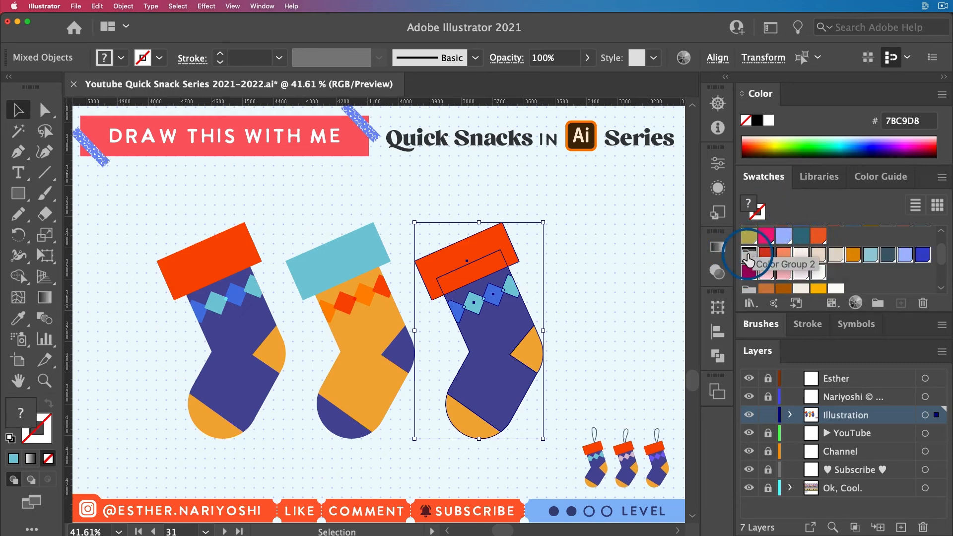
pyautogui.doubleClick(748, 258)
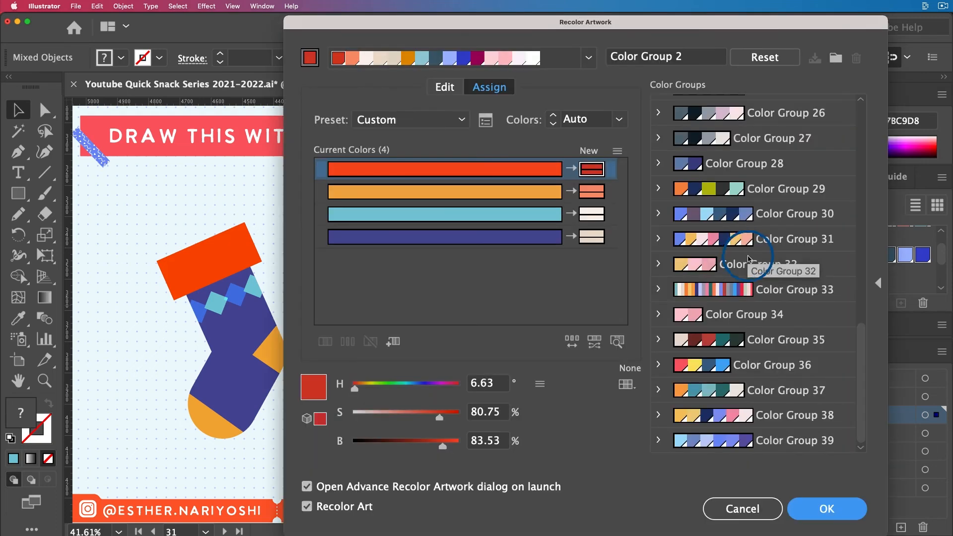
pyautogui.moveTo(537, 9); pyautogui.dragTo(97, 5)
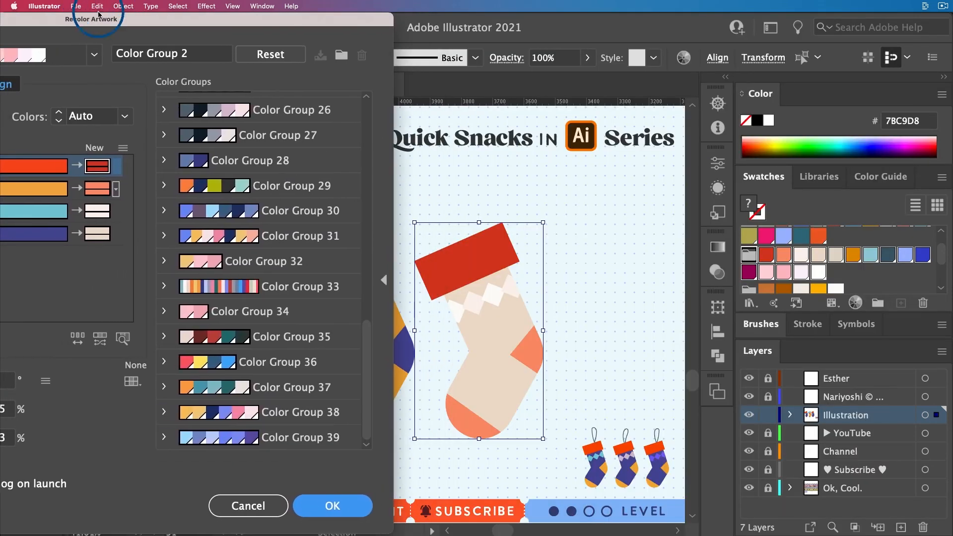
# - Randomly shuffle the third stocking's color order until it has a pale cuff, red body, and beige heel and toe
pyautogui.click(76, 339)
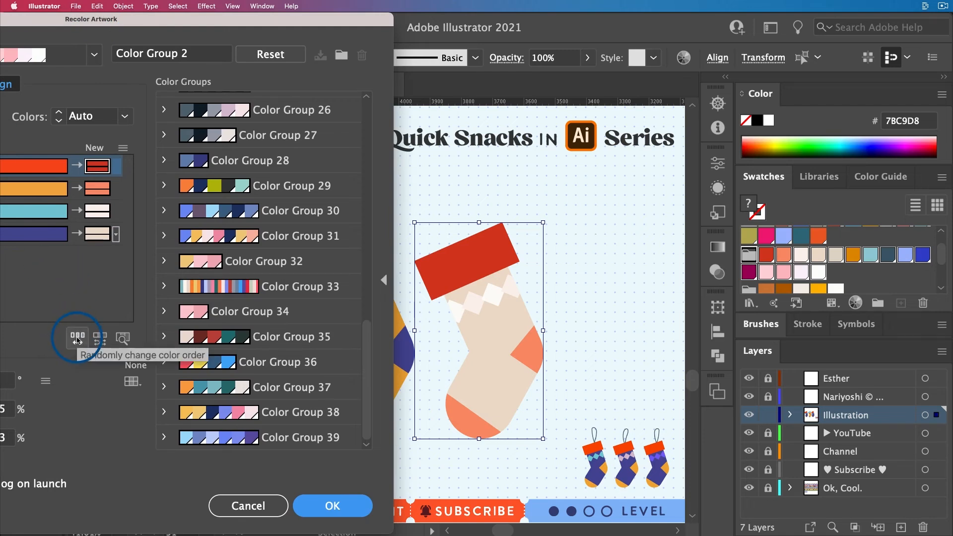
pyautogui.click(77, 339)
pyautogui.click(77, 338)
pyautogui.click(77, 338)
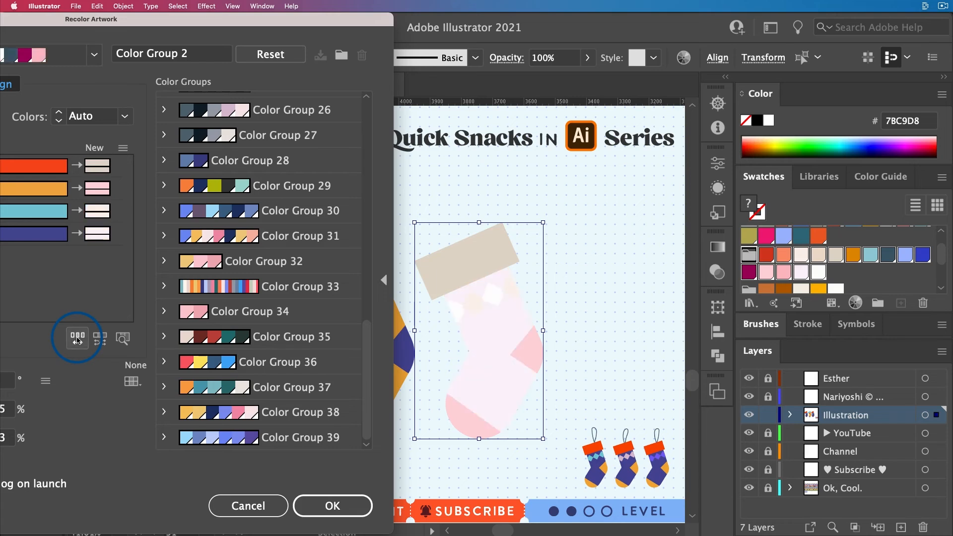
pyautogui.click(76, 339)
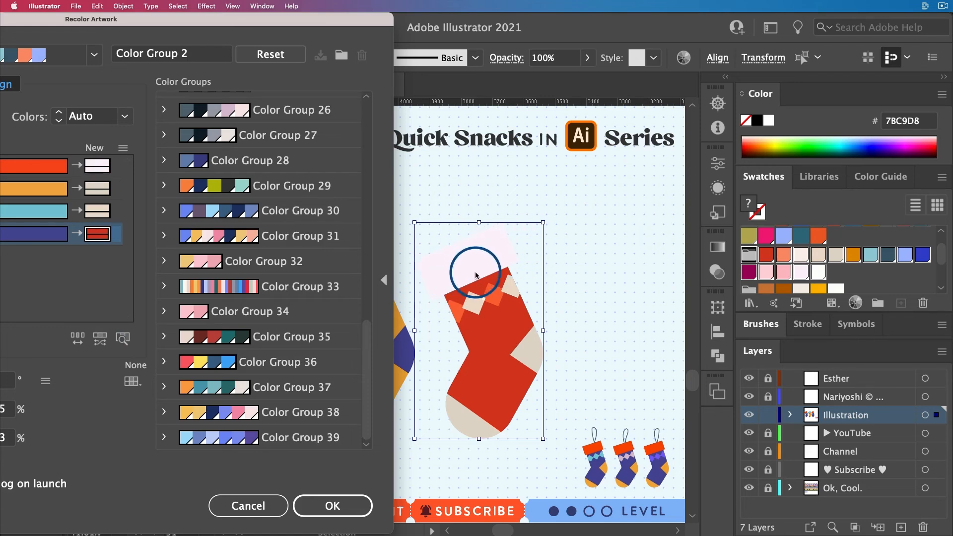
# - Change the third stocking's pale cuff to a light purple with hue 243° and saturation 45%
pyautogui.click(99, 170)
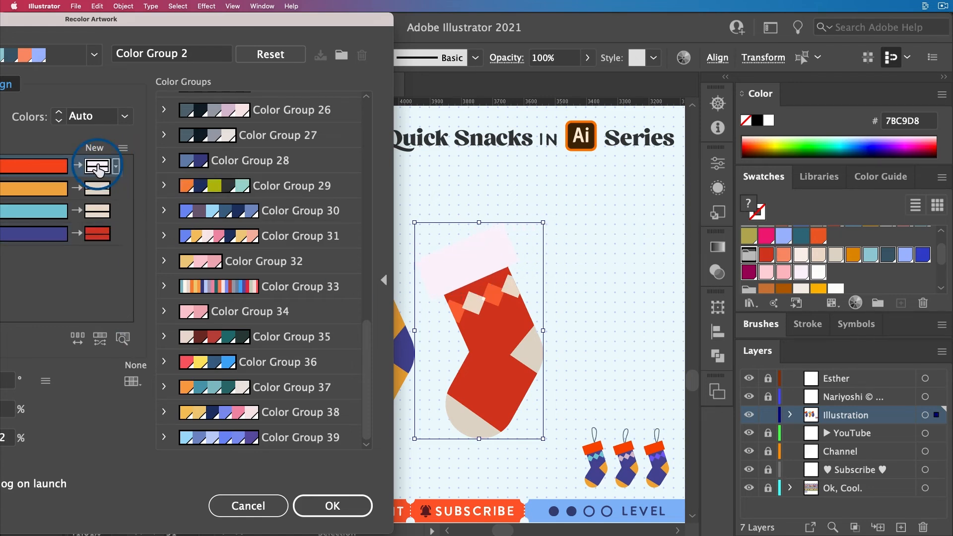
pyautogui.moveTo(152, 23); pyautogui.dragTo(825, 8)
pyautogui.moveTo(540, 10); pyautogui.dragTo(597, 10)
pyautogui.click(671, 384)
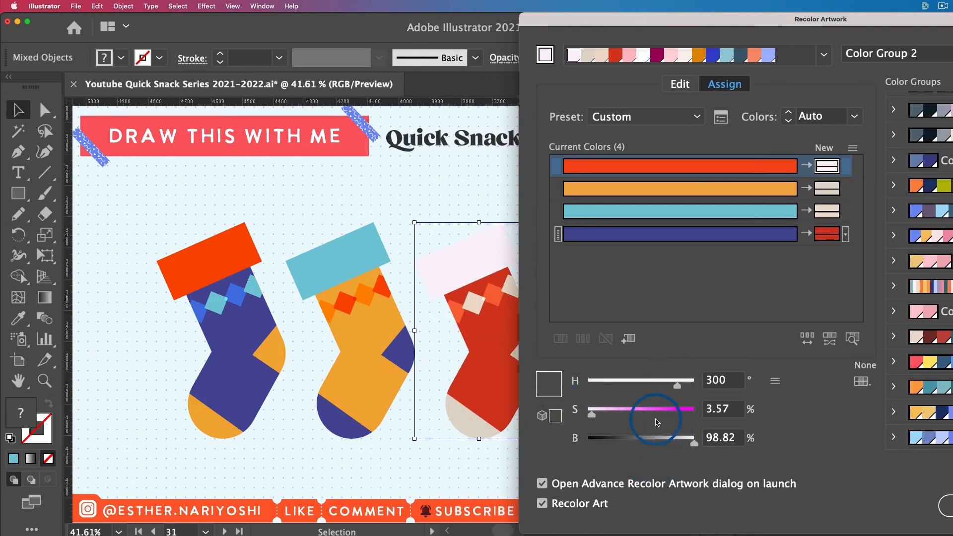
pyautogui.moveTo(656, 422)
pyautogui.mouseDown()
pyautogui.moveTo(646, 413)
pyautogui.moveTo(664, 413)
pyautogui.moveTo(653, 413)
pyautogui.mouseUp()
pyautogui.moveTo(667, 381); pyautogui.dragTo(661, 385)
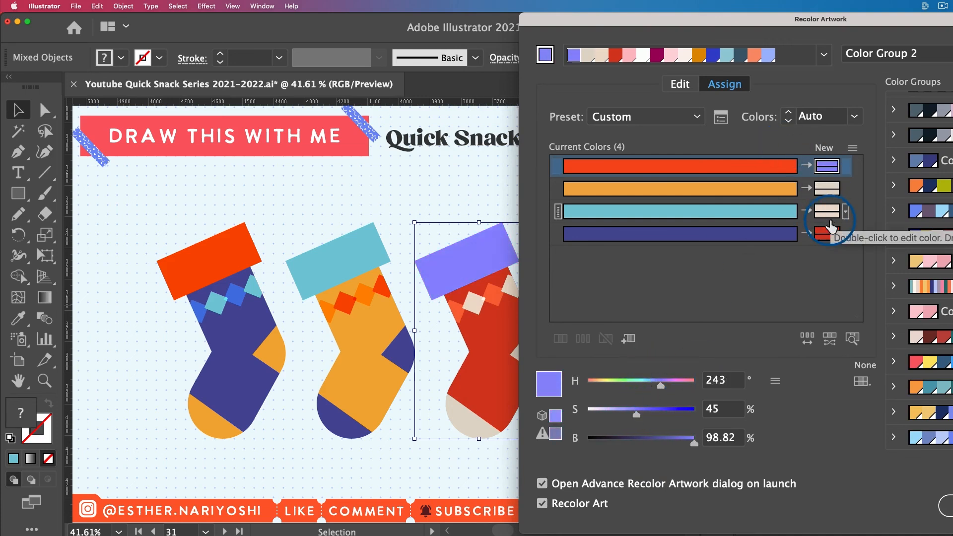
pyautogui.click(837, 19)
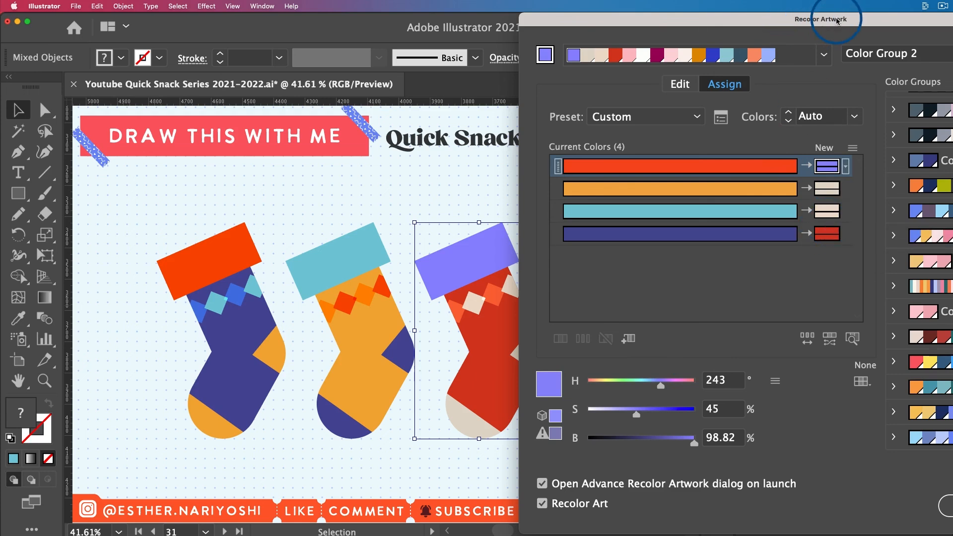